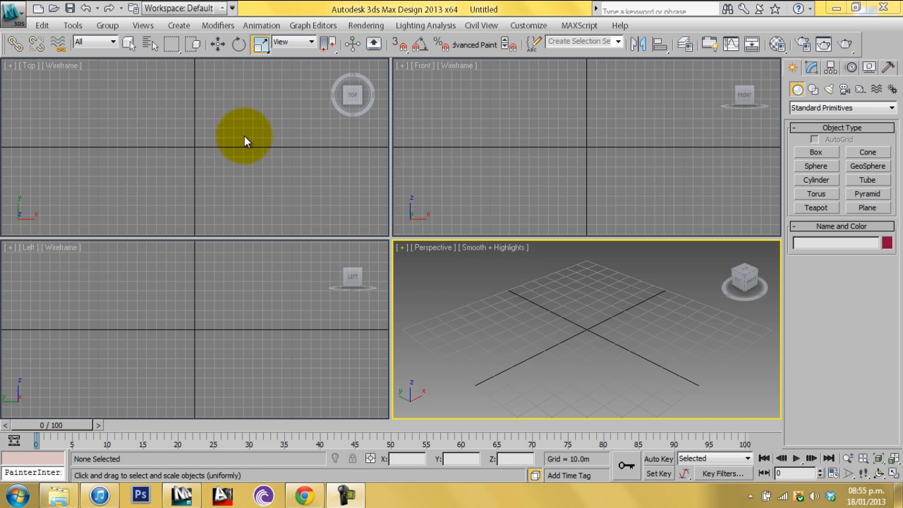
left_click(44, 27)
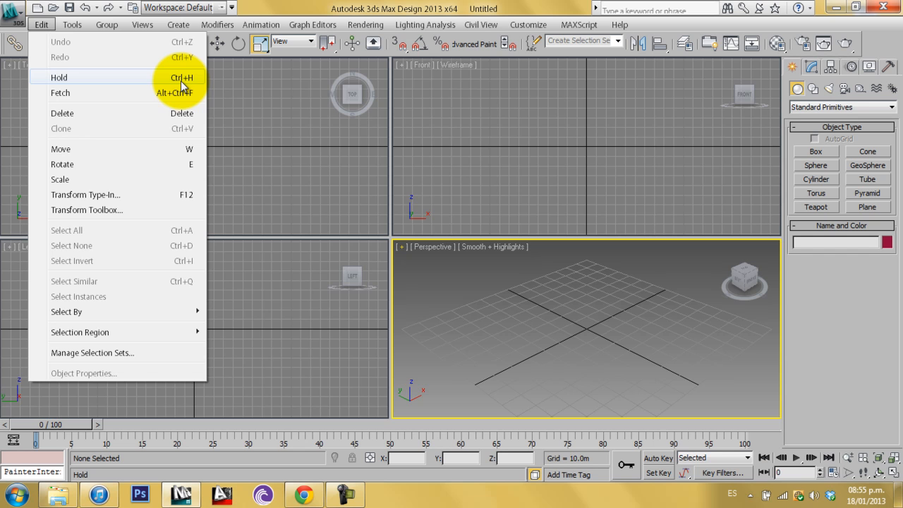
left_click(525, 295)
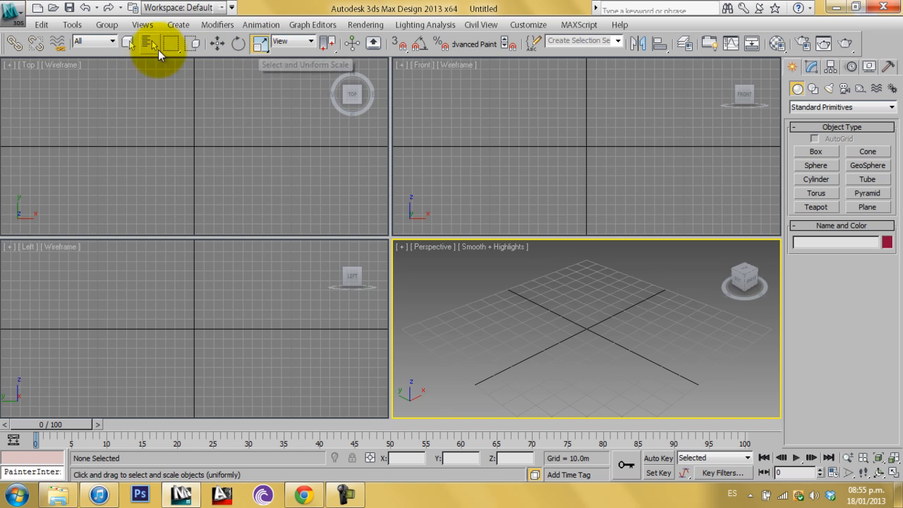
left_click(41, 25)
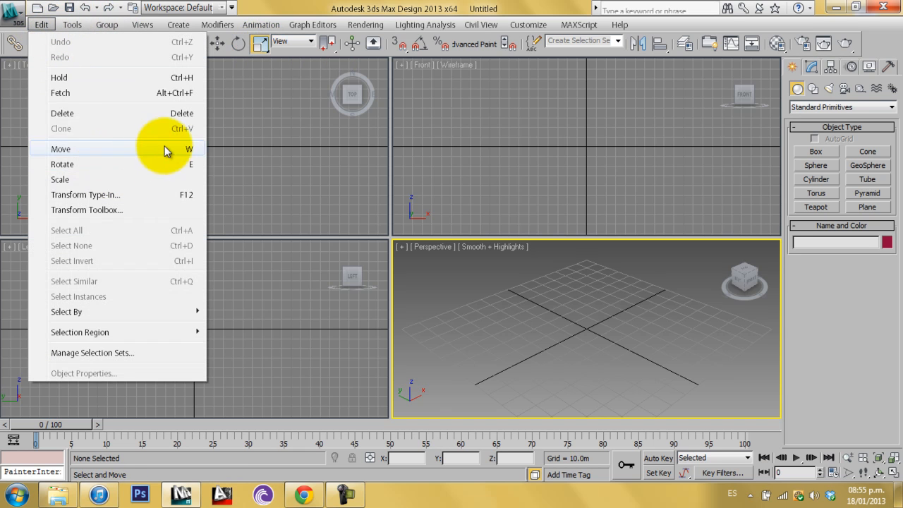
left_click(546, 338)
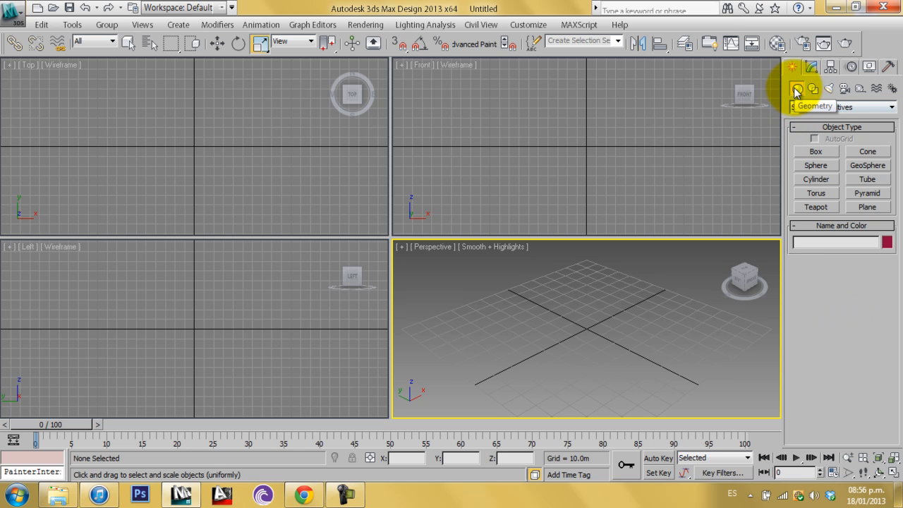
left_click(891, 107)
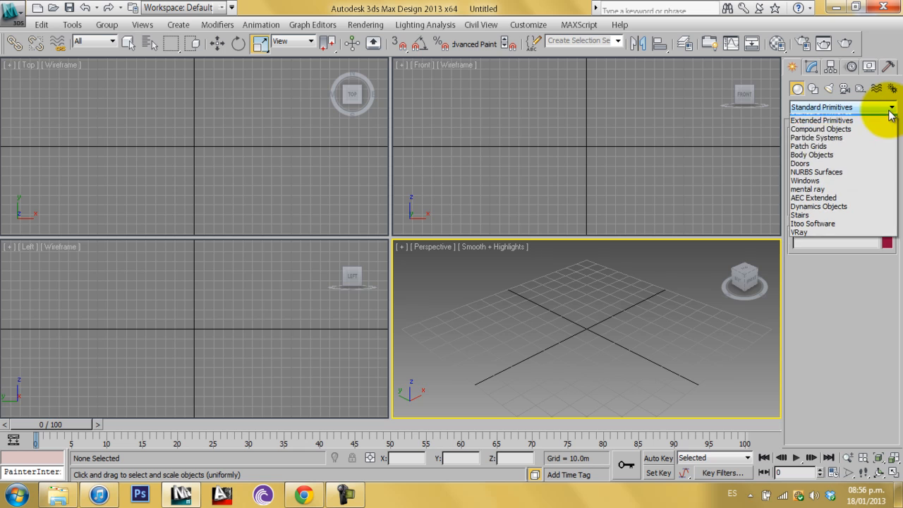
left_click(863, 270)
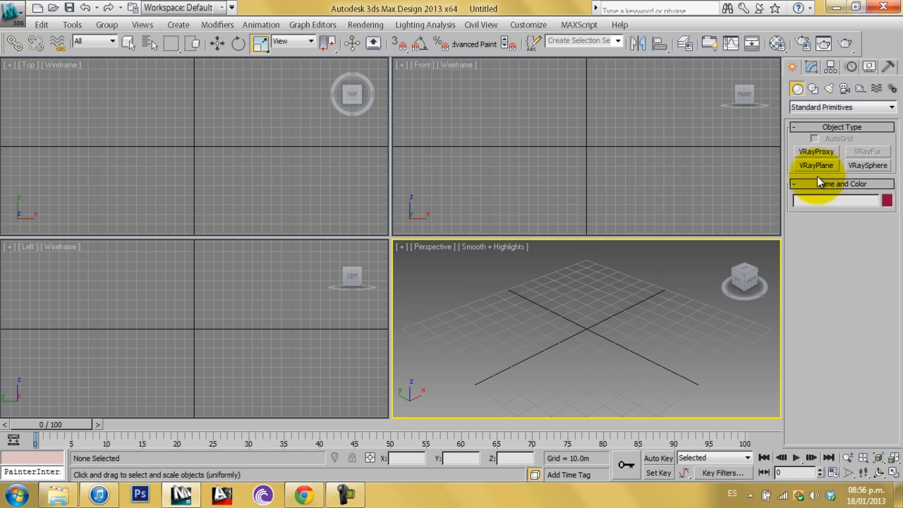
left_click(814, 108)
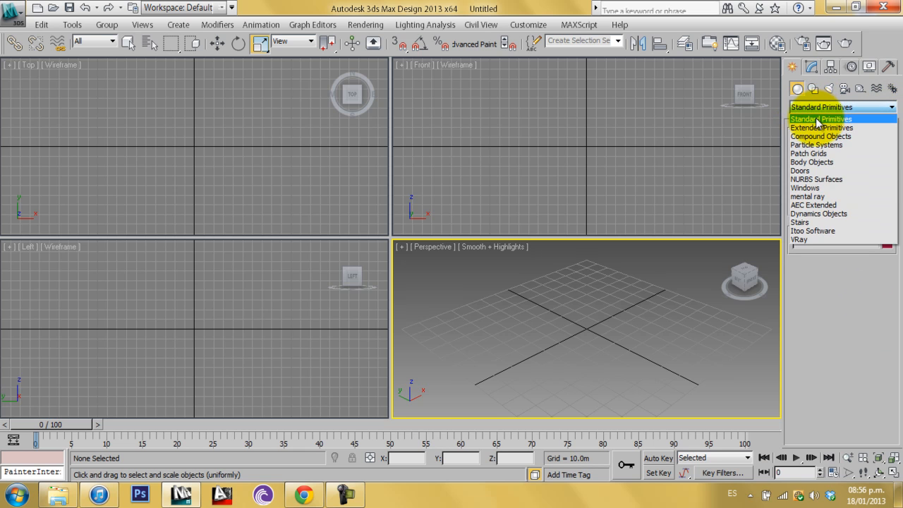
left_click(816, 117)
Create a box about 48.5 m long, 41.9 m wide and 31.2 m high in the perspective view
left_click(816, 152)
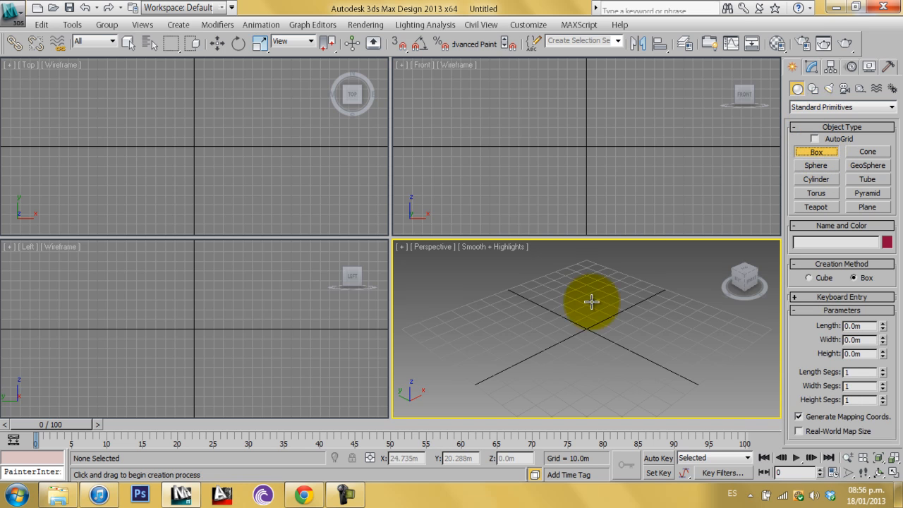
left_click_drag(460, 352, 589, 357)
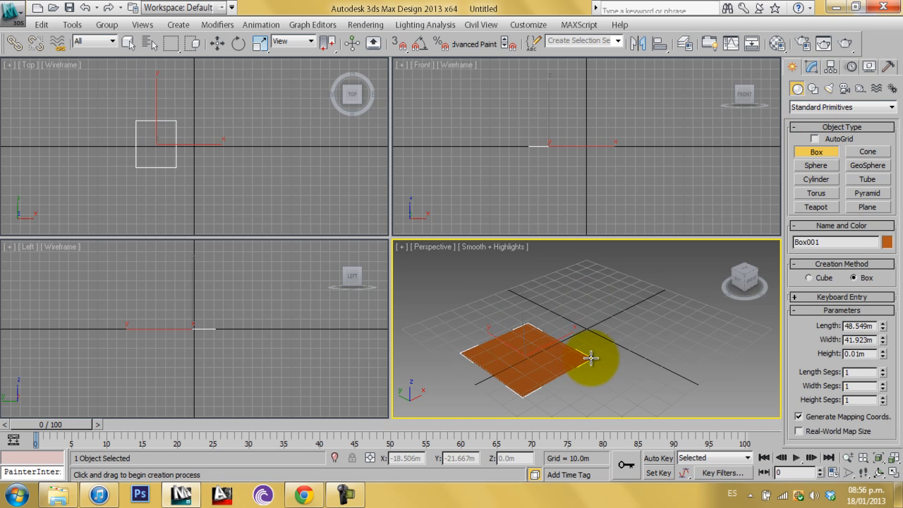
left_click(585, 294)
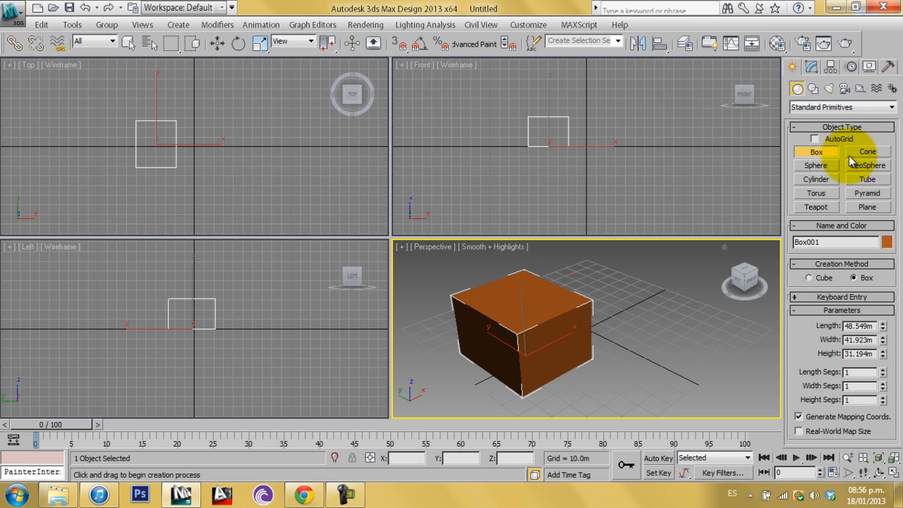
Create a sphere beside the box
left_click(817, 165)
left_click_drag(636, 300, 670, 305)
Create a cone in front of the sphere, then select it and delete it
left_click(868, 152)
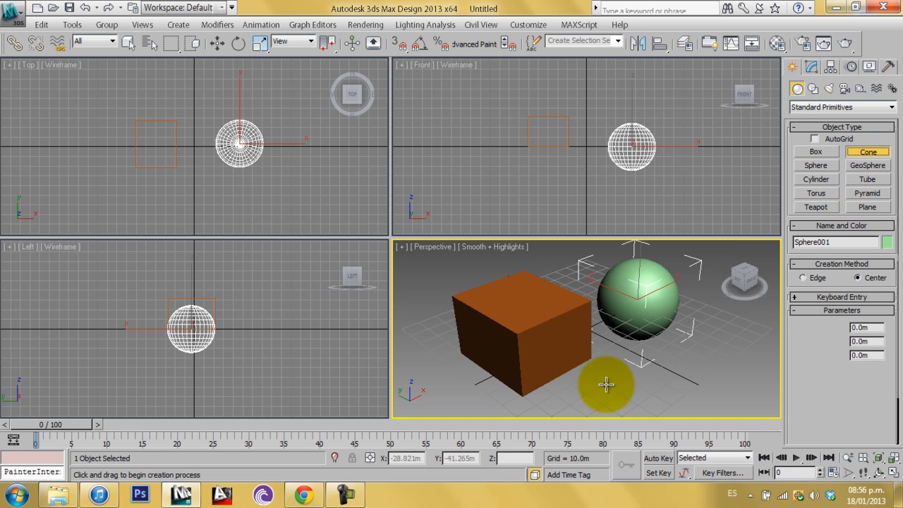
left_click_drag(662, 352, 657, 395)
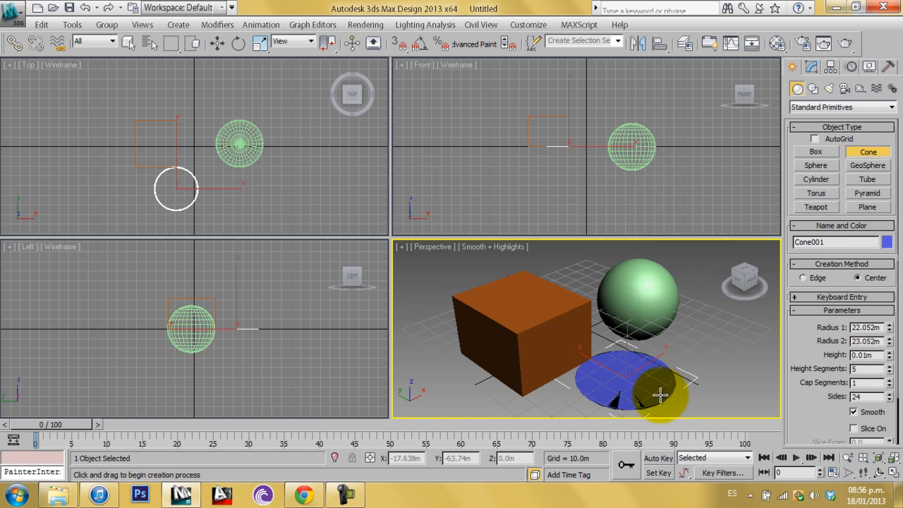
left_click(637, 332)
left_click(680, 369)
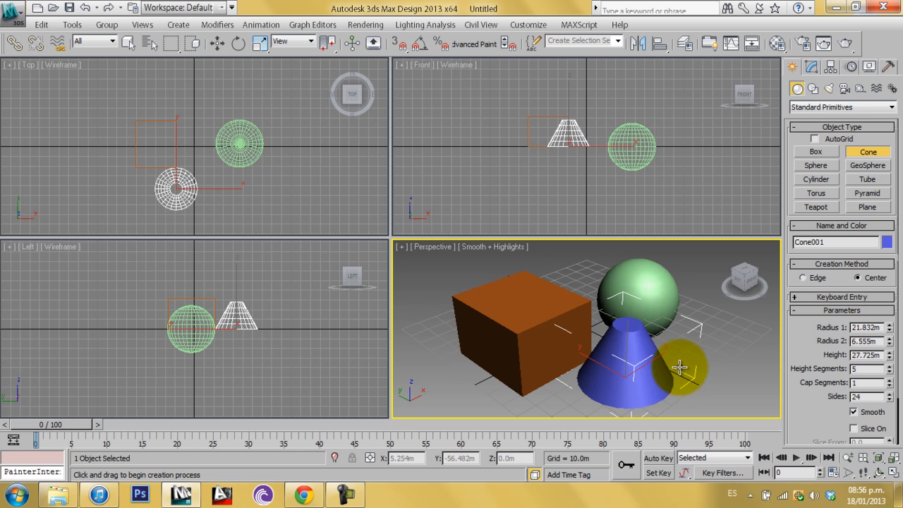
left_click(129, 44)
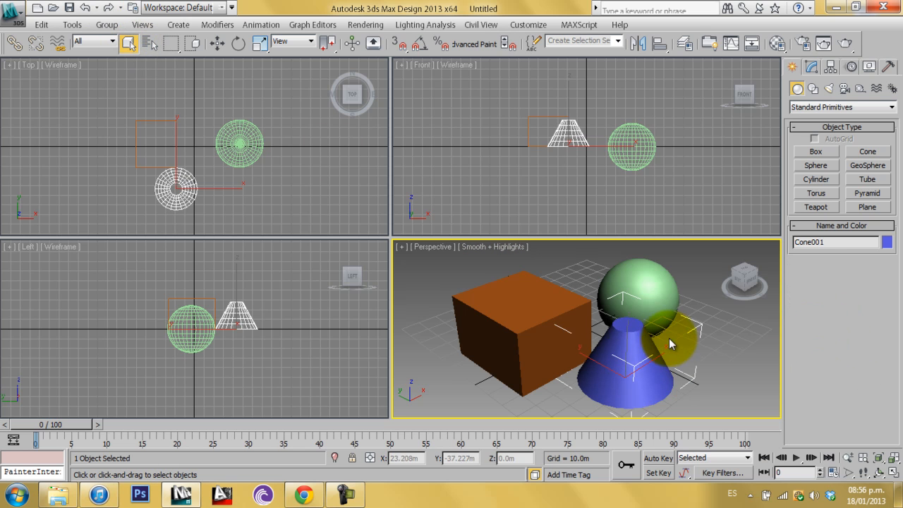
key("Delete")
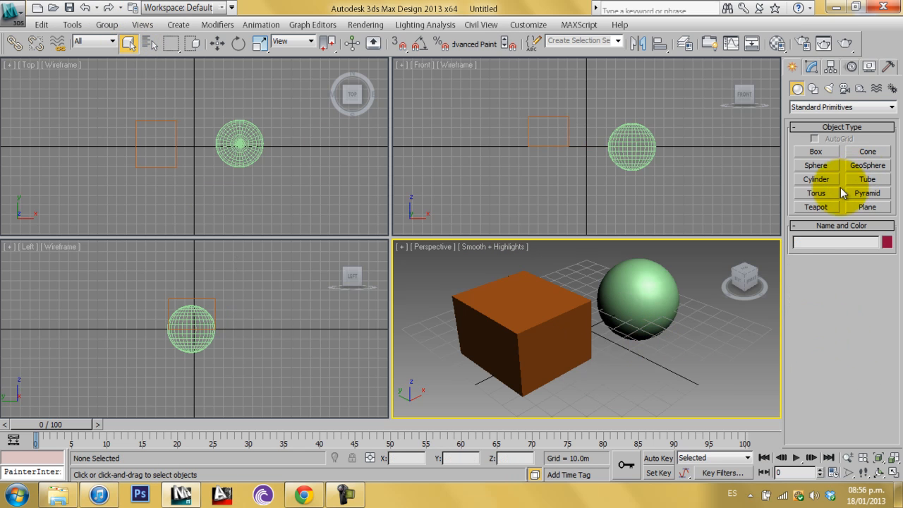
Create a cylinder in front of the sphere and raise it to about 24.2 m radius and 37 m height
left_click(819, 180)
left_click_drag(611, 372, 660, 381)
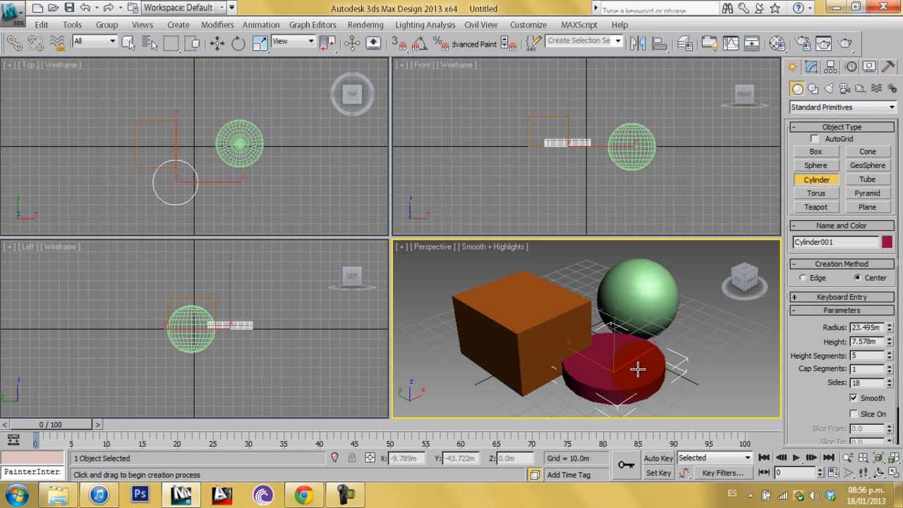
left_click(889, 330)
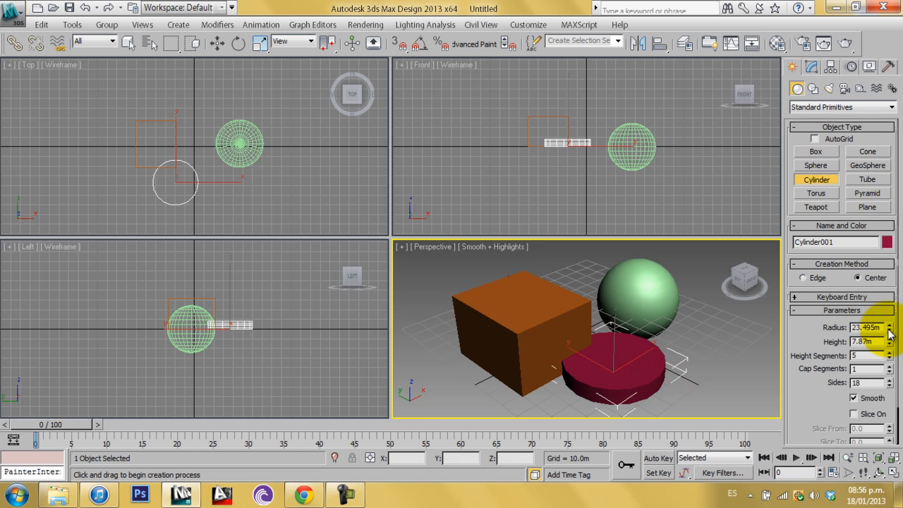
left_click_drag(889, 332, 854, 81)
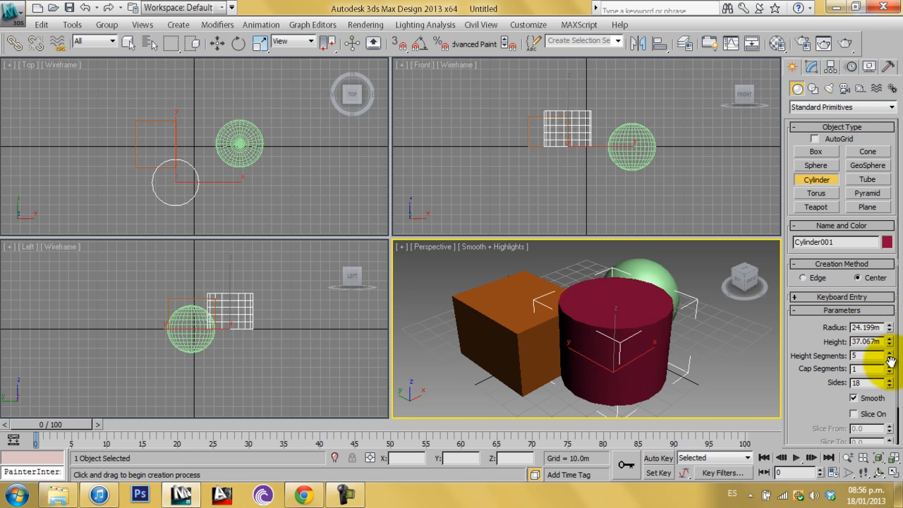
scroll(816, 331, "down", 2)
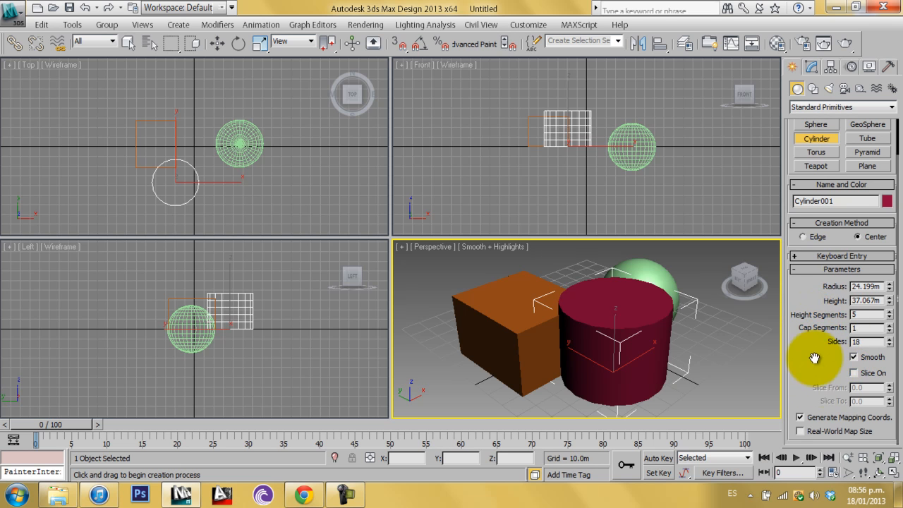
scroll(811, 395, "up", 2)
left_click(822, 309)
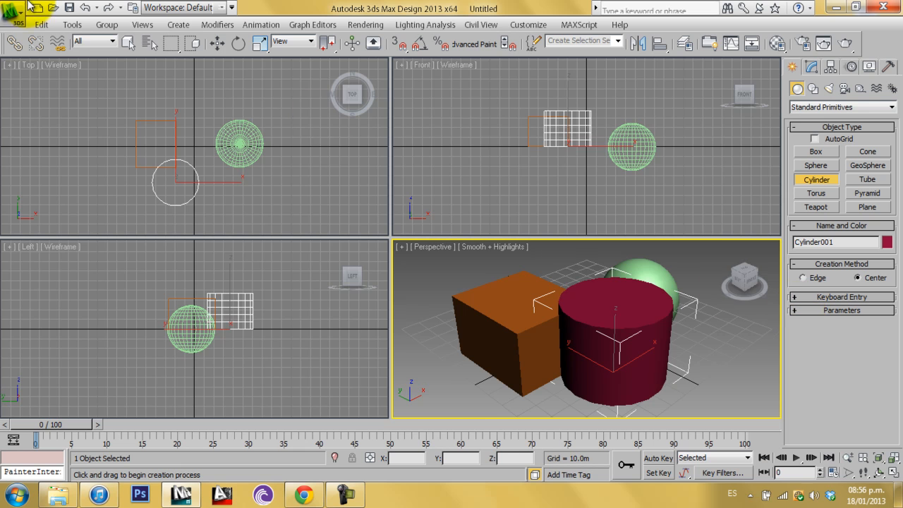
Select all objects in the scene with a selection window and delete them
left_click(124, 46)
left_click_drag(700, 407, 457, 273)
key("Delete")
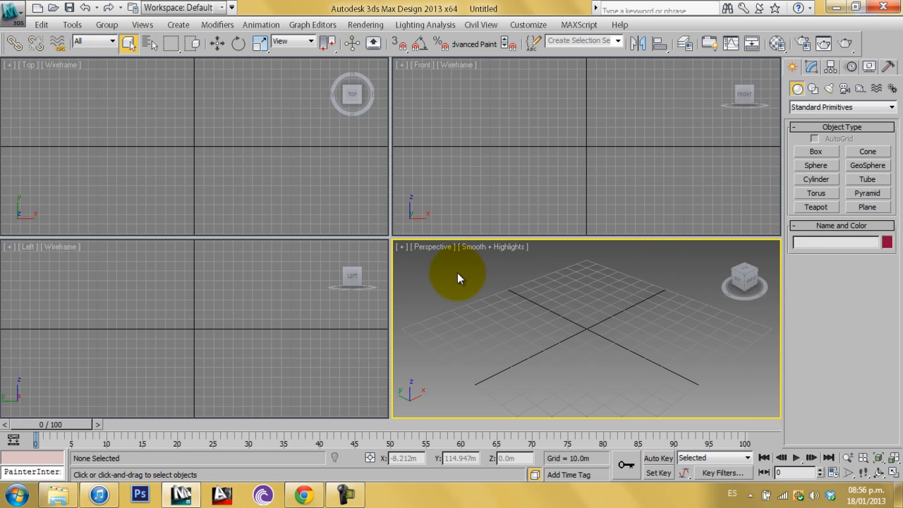
Switch to the Doors category and create a Pivot door in the perspective view
left_click(840, 107)
left_click(805, 171)
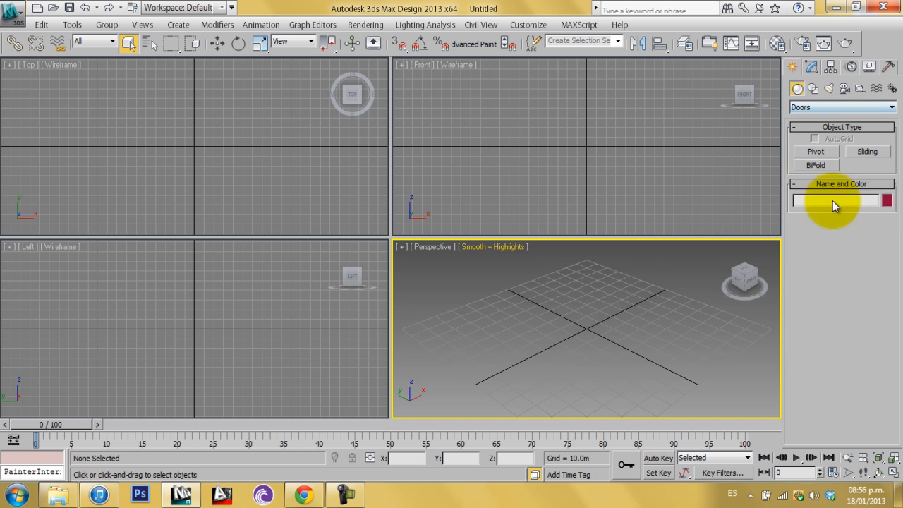
left_click(817, 153)
left_click_drag(635, 317, 507, 372)
left_click(535, 312)
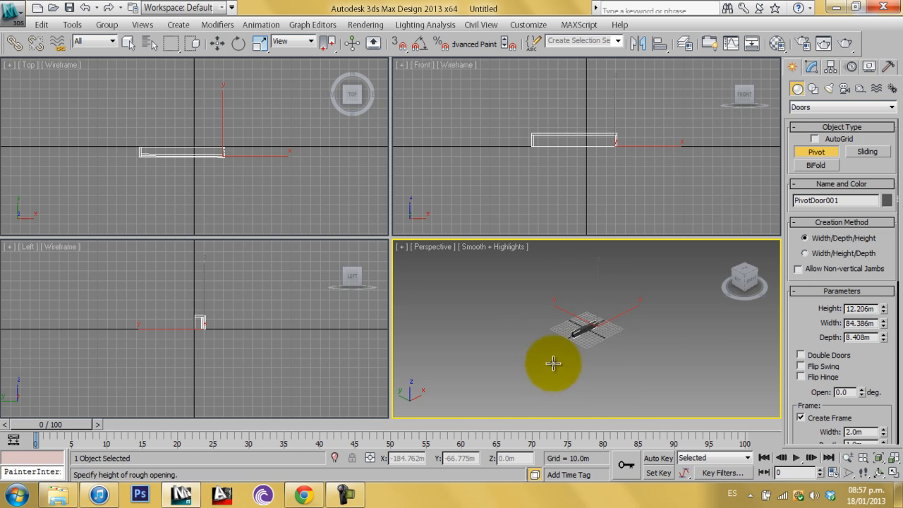
left_click(578, 279)
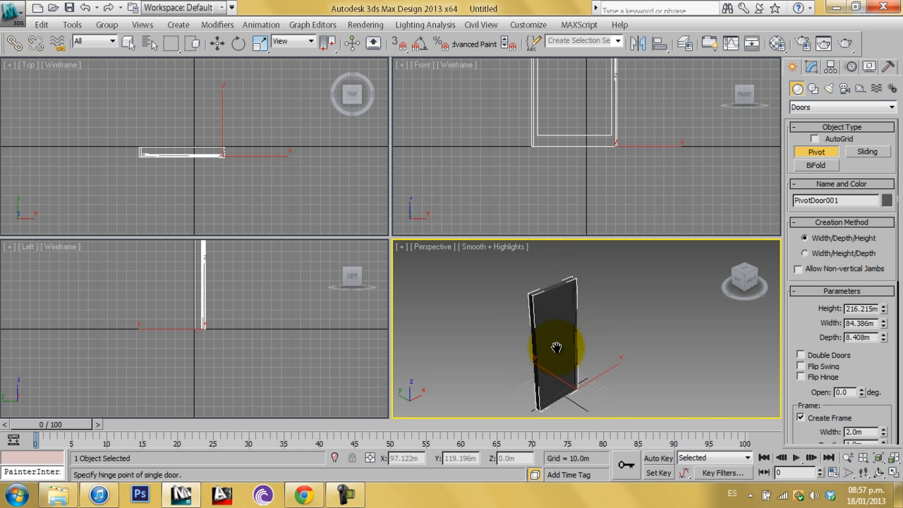
Adjust the door to about 190.3 m height, 92 m width and 6.4 m depth
left_click_drag(881, 365, 882, 355)
left_click(882, 298)
left_click_drag(887, 302, 882, 342)
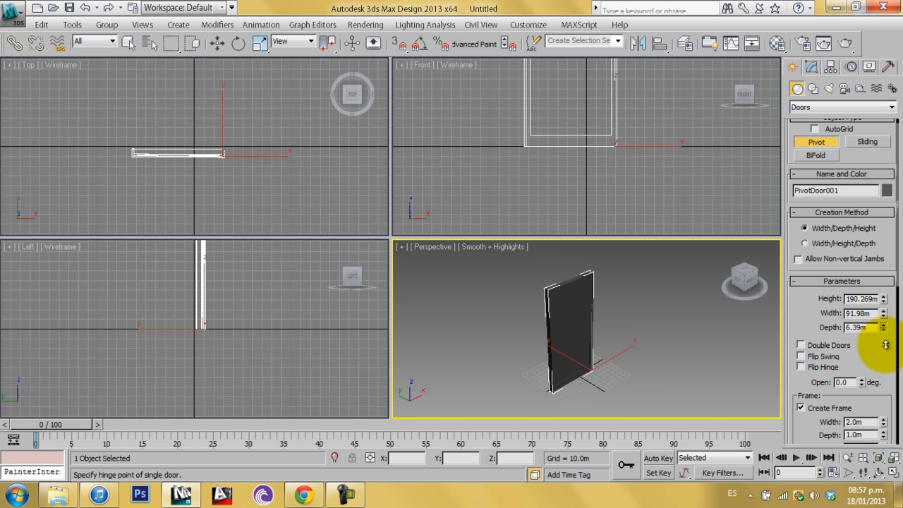
Select the door and delete it
left_click(128, 42)
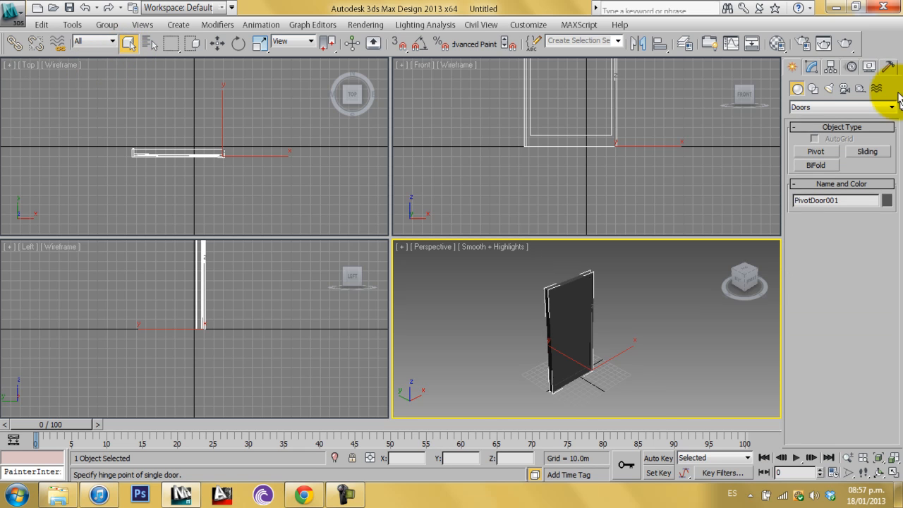
left_click(819, 107)
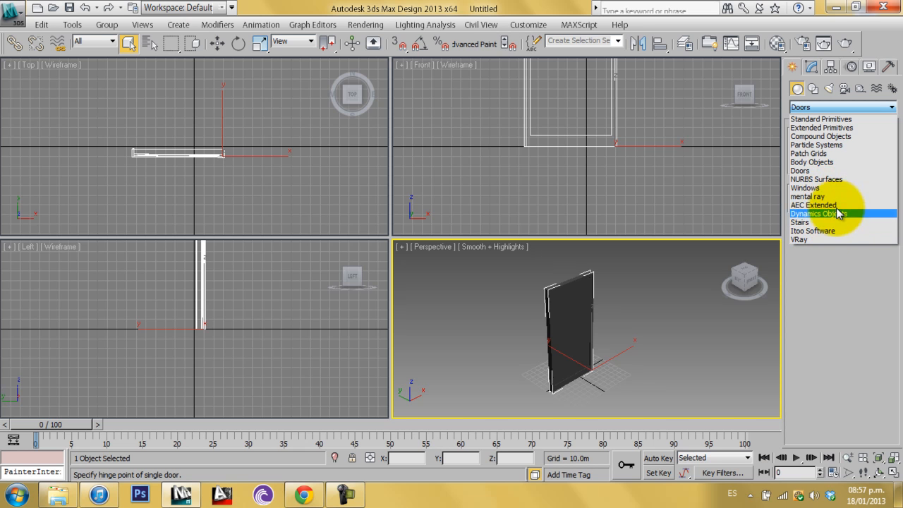
left_click(637, 358)
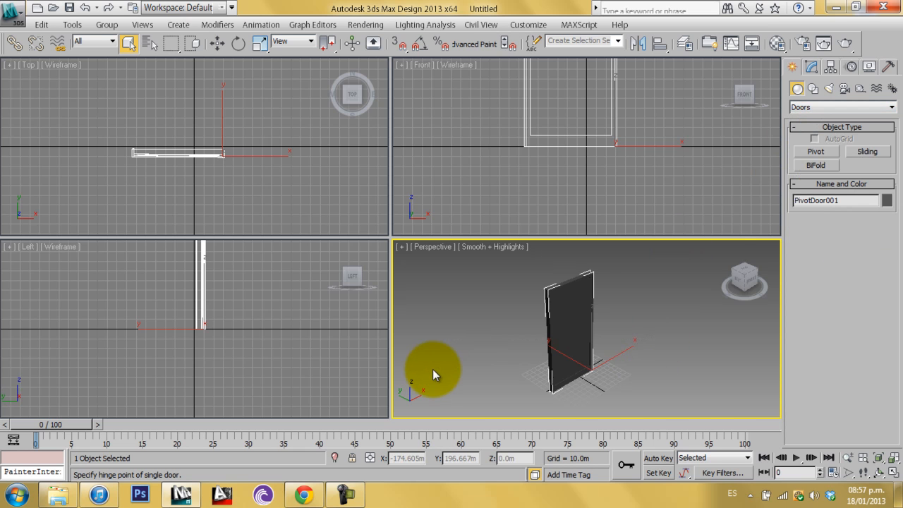
key("Delete")
scroll(584, 376, "up", 6)
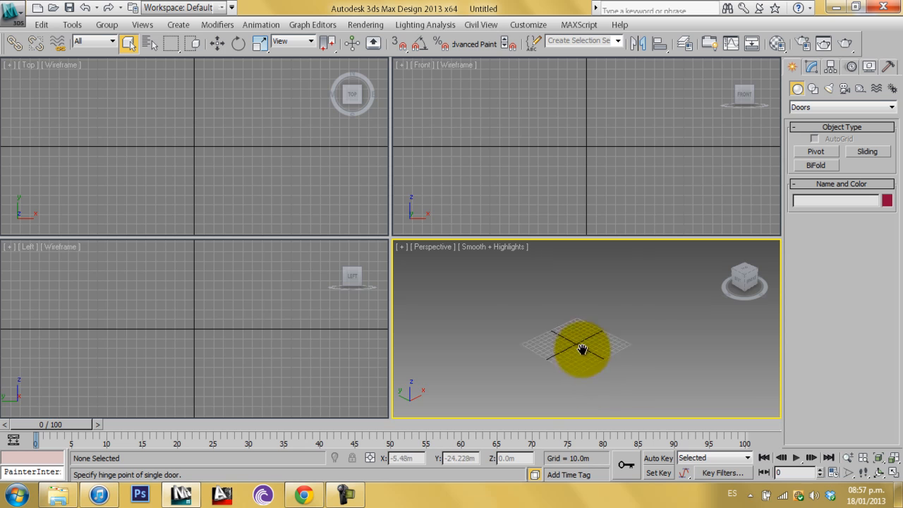
Switch to Splines and draw a closed four-point Line shape on the ground grid
left_click(814, 89)
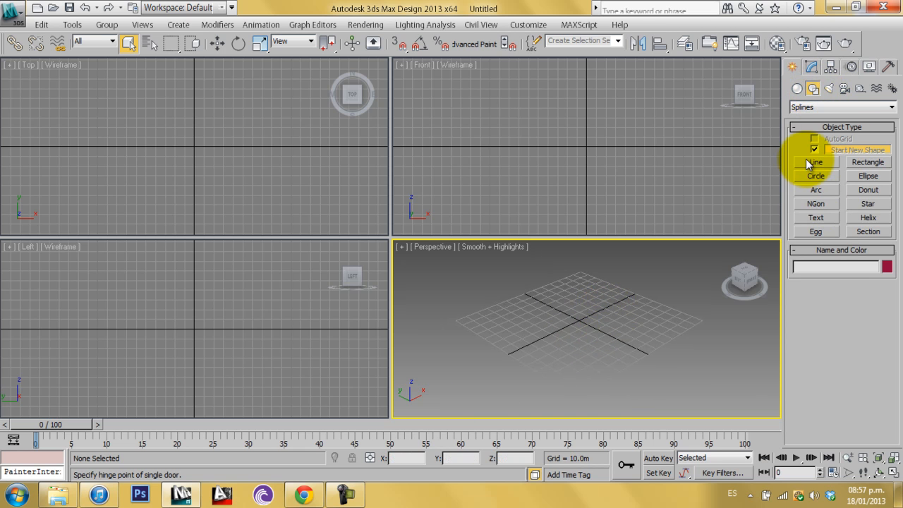
scroll(614, 360, "up", 2)
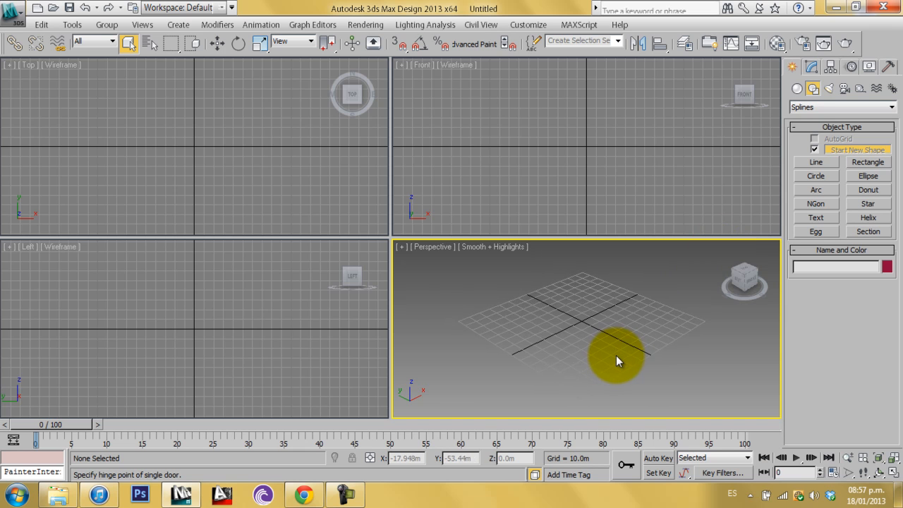
scroll(617, 356, "up", 2)
middle_click_drag(617, 355, 621, 347)
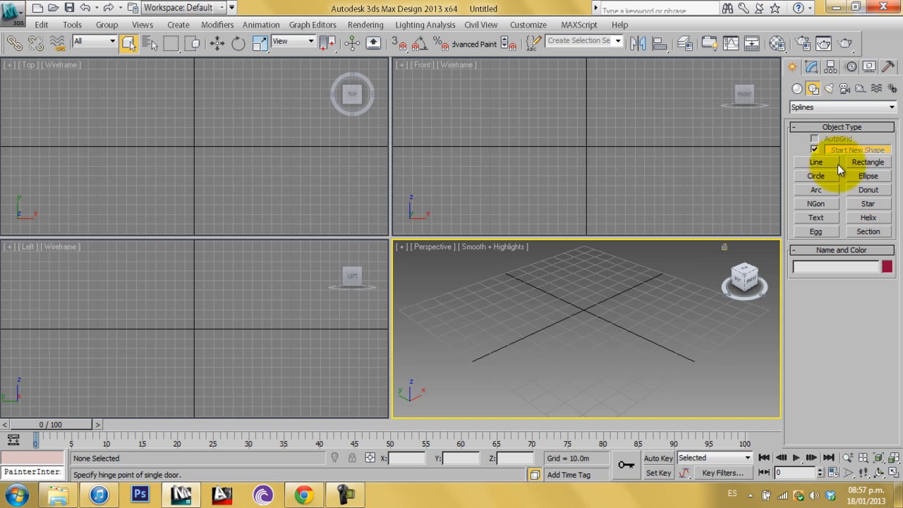
left_click(817, 162)
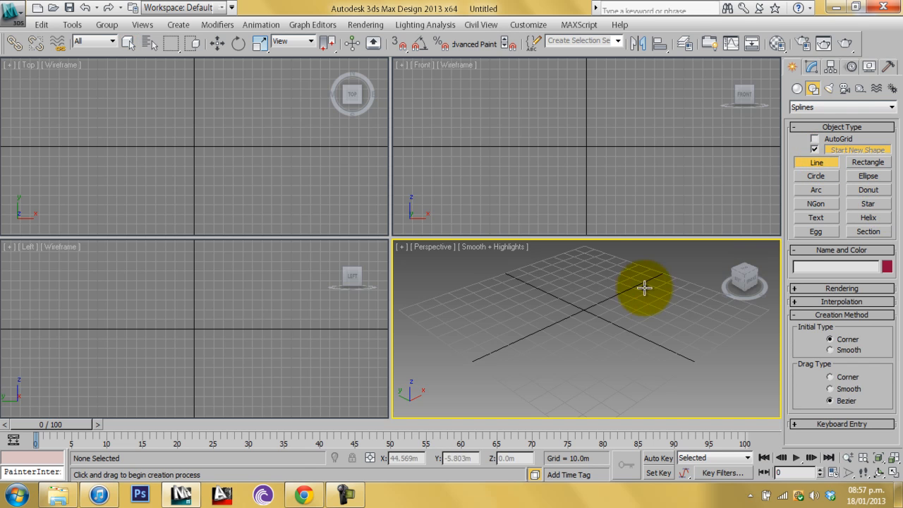
left_click(659, 309)
left_click(597, 263)
left_click(498, 316)
left_click(532, 368)
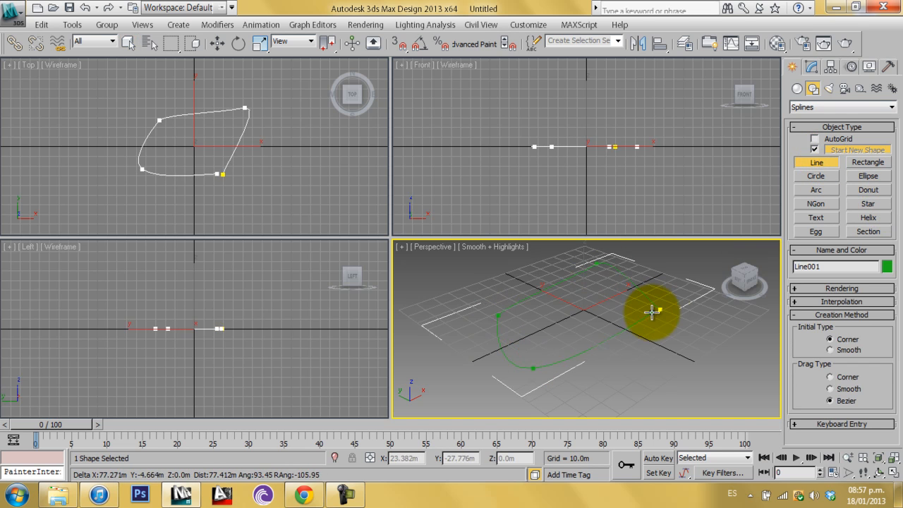
left_click(659, 309)
left_click(426, 298)
Draw a circle of about 26 m radius inside the line shape
left_click(818, 178)
left_click_drag(545, 360, 566, 358)
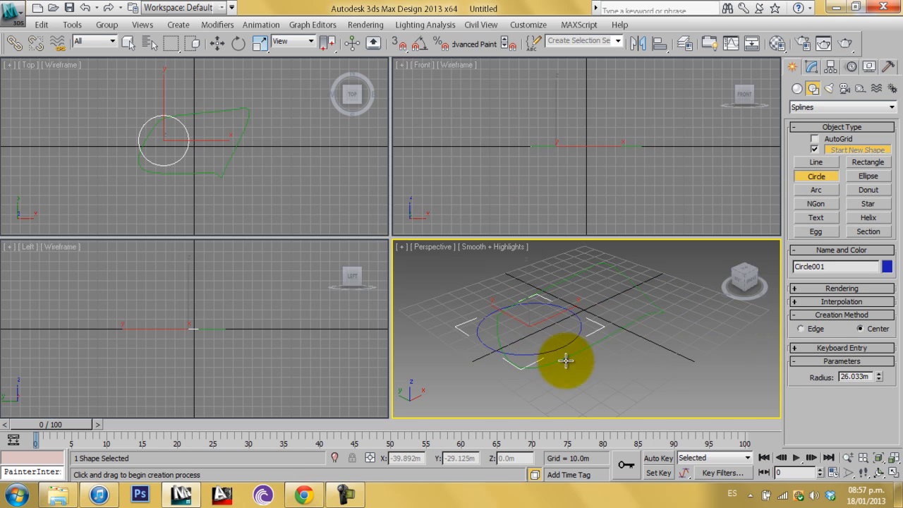
Draw an ellipse about 31 m long and 24 m wide in the perspective viewport
left_click(868, 176)
left_click_drag(661, 346, 700, 403)
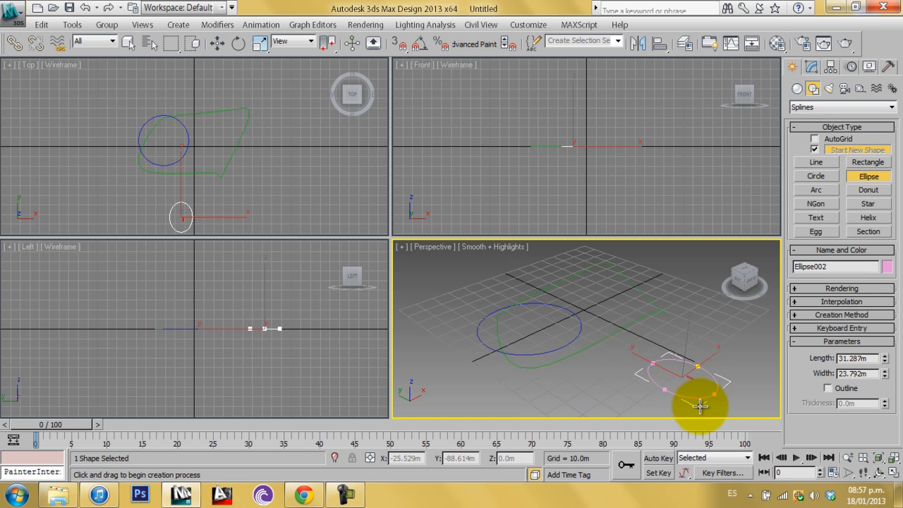
Select all objects in the scene and delete them
left_click(128, 43)
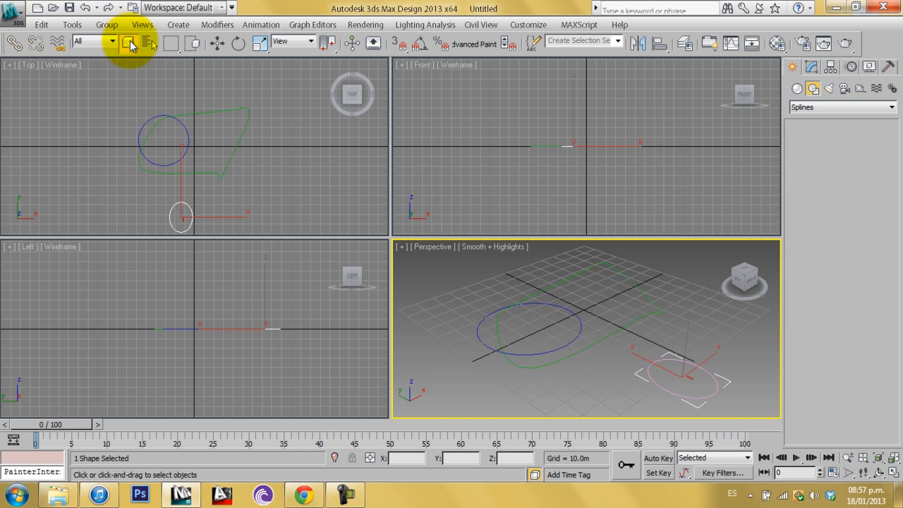
scroll(579, 306, "down", 5)
key("ctrl+a")
key("Delete")
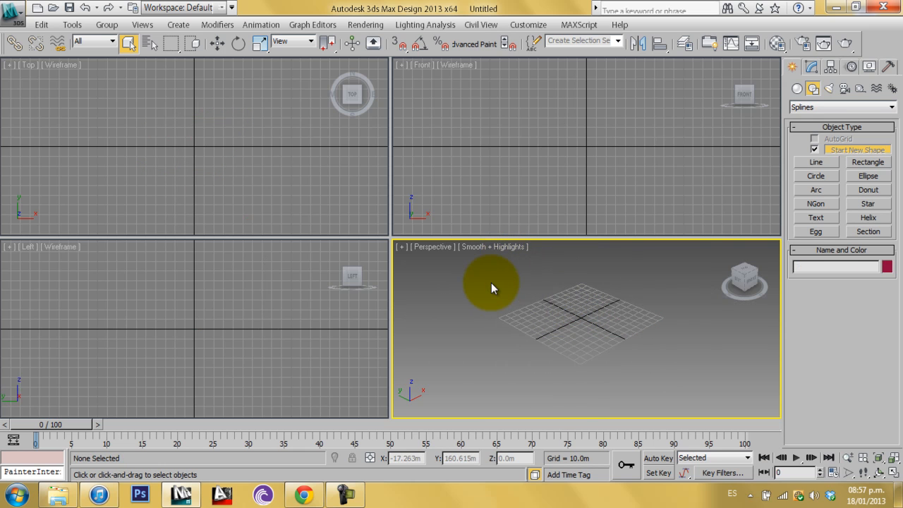
Create a Standard Primitives box about 49 m long, 43 m wide and 28 m high in the perspective viewport
left_click(828, 90)
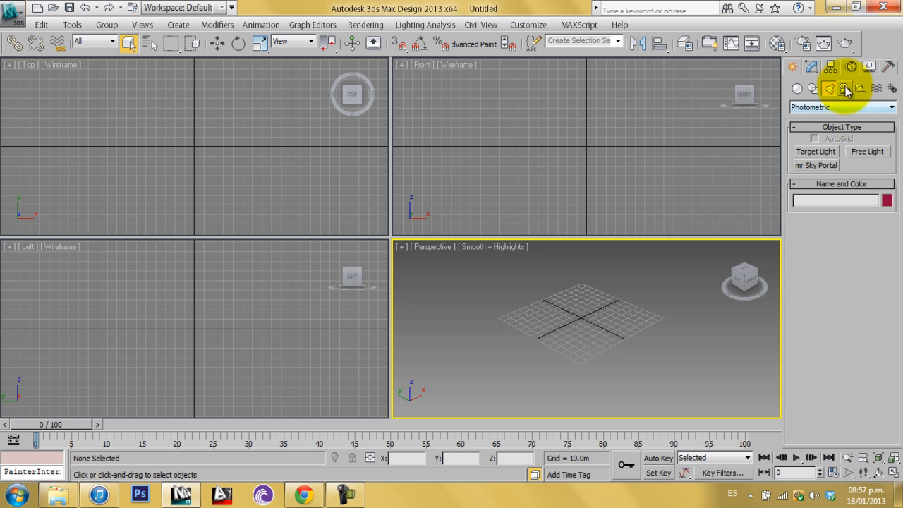
left_click(846, 88)
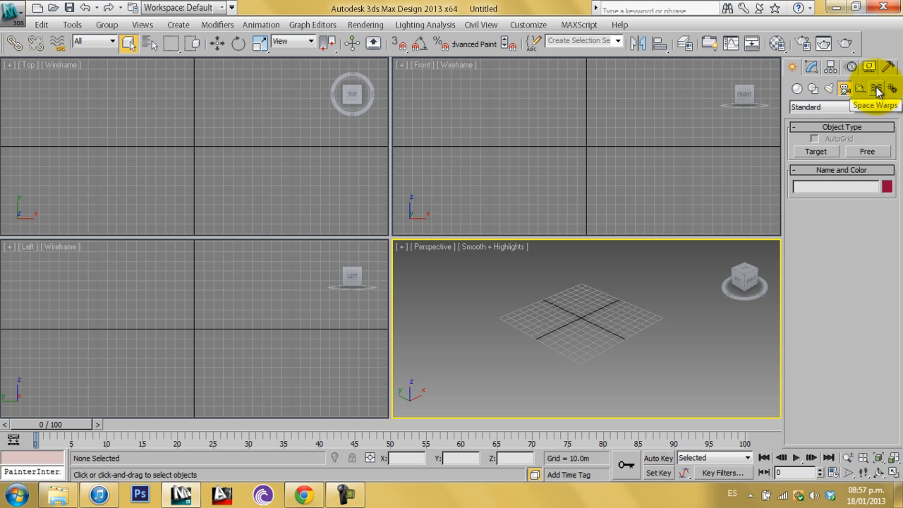
left_click(798, 91)
scroll(570, 344, "up", 5)
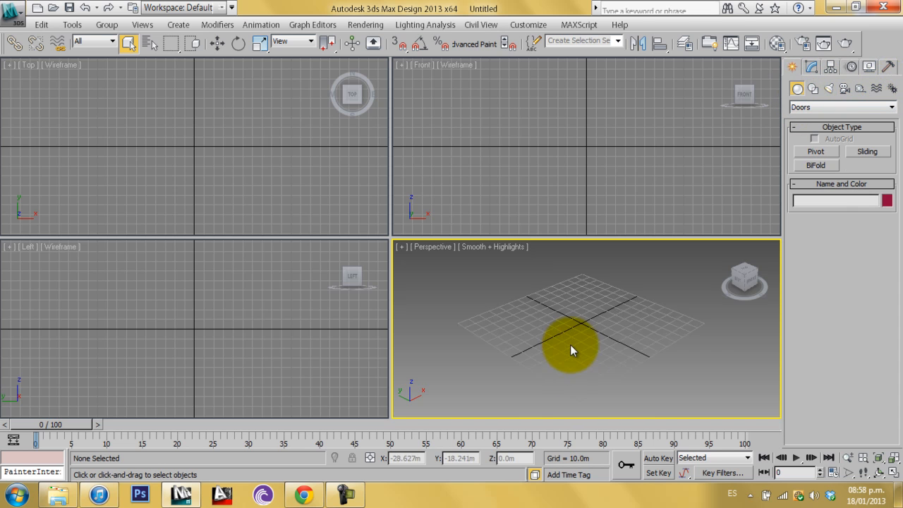
middle_click_drag(578, 339, 585, 313)
mouse_move(610, 320)
middle_mouse_down()
mouse_move(603, 324)
mouse_move(611, 321)
middle_mouse_up()
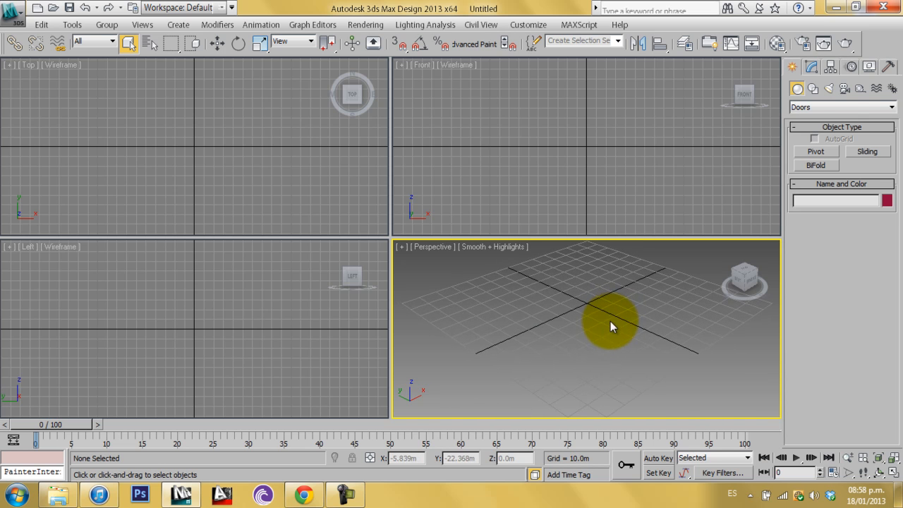
left_click(802, 107)
left_click(811, 119)
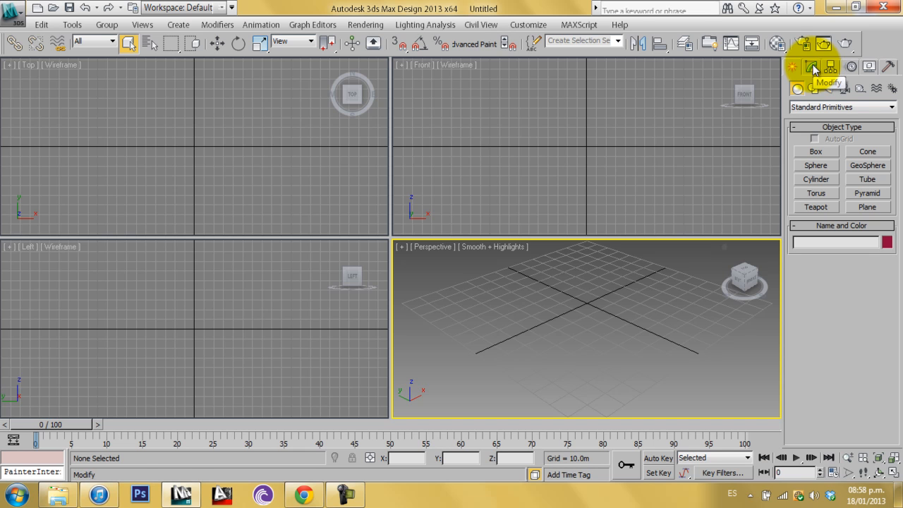
left_click(816, 152)
left_click_drag(616, 358, 600, 278)
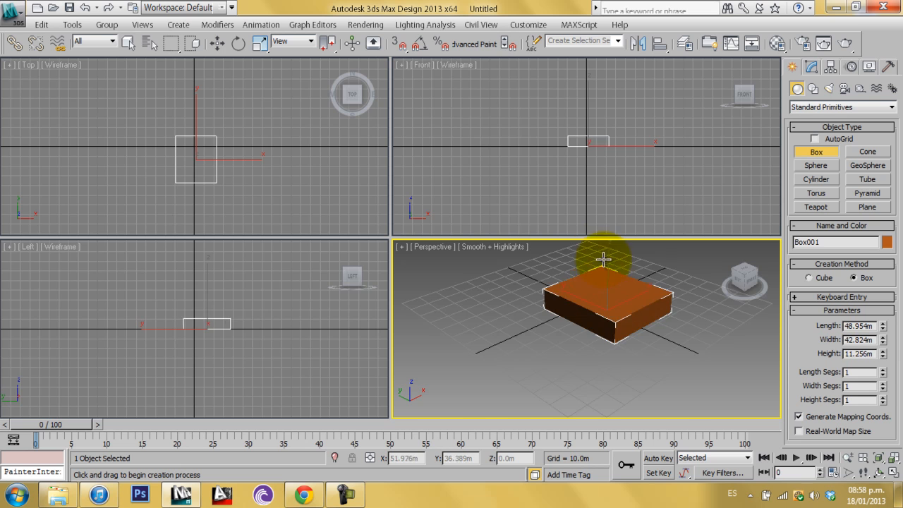
left_click(600, 343)
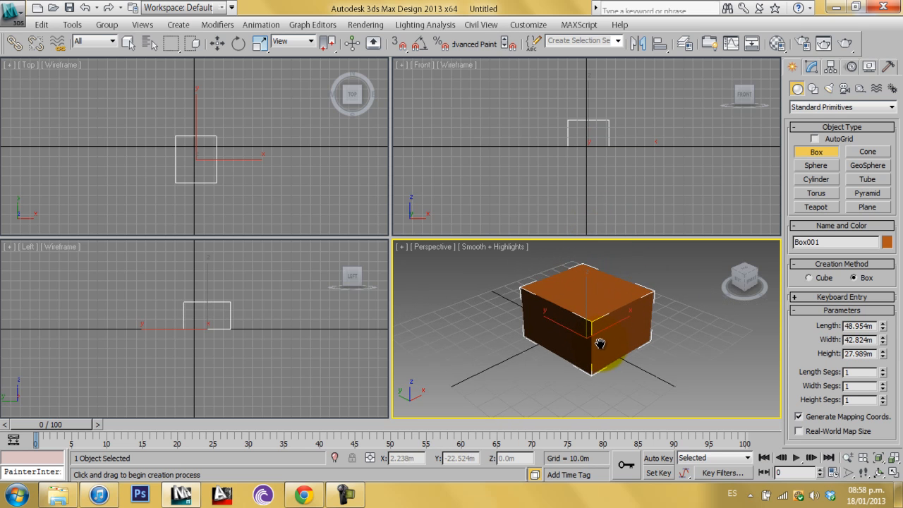
Maximize the perspective viewport and apply a Mirror modifier to the box
left_click(893, 472)
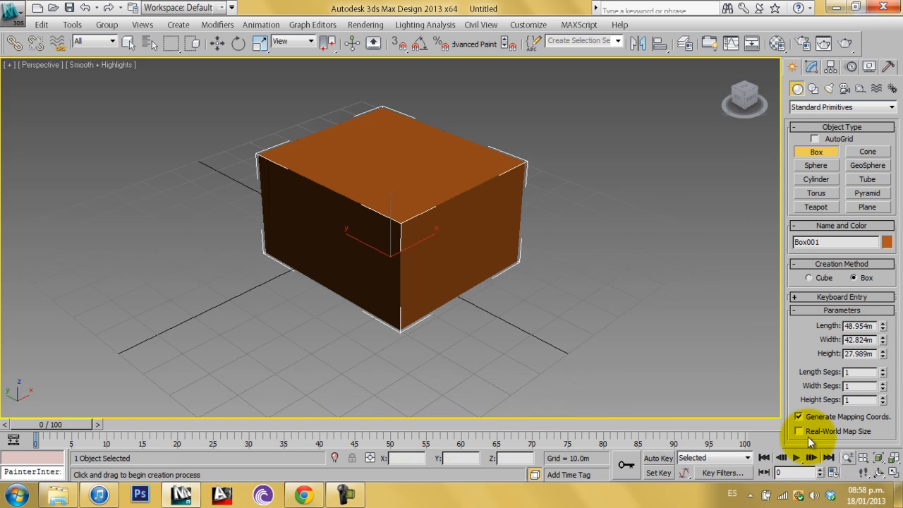
left_click(811, 65)
left_click(892, 104)
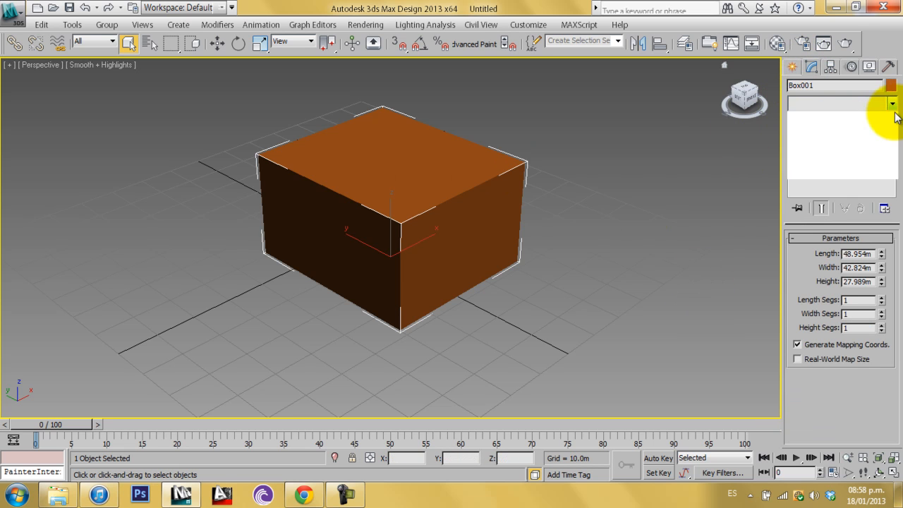
mouse_move(891, 152)
left_mouse_down()
mouse_move(887, 388)
mouse_move(893, 123)
mouse_move(897, 143)
left_mouse_up()
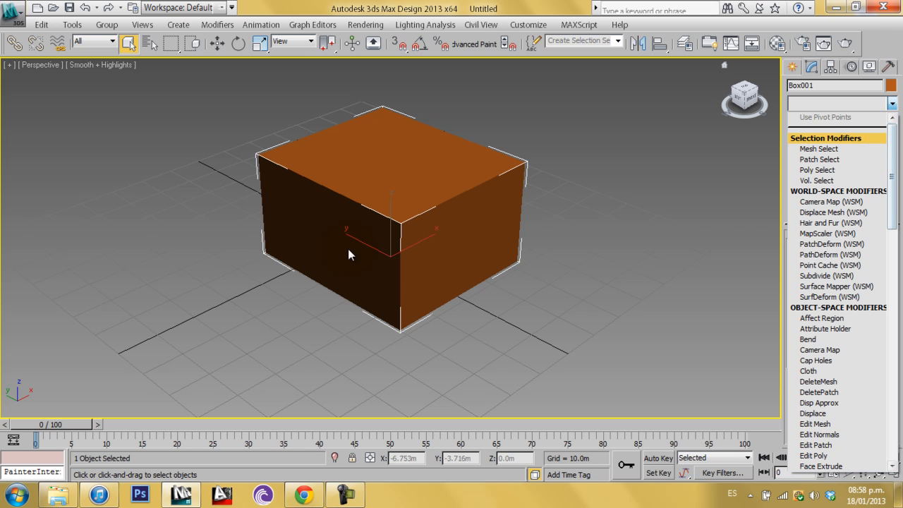
left_click_drag(892, 212, 901, 318)
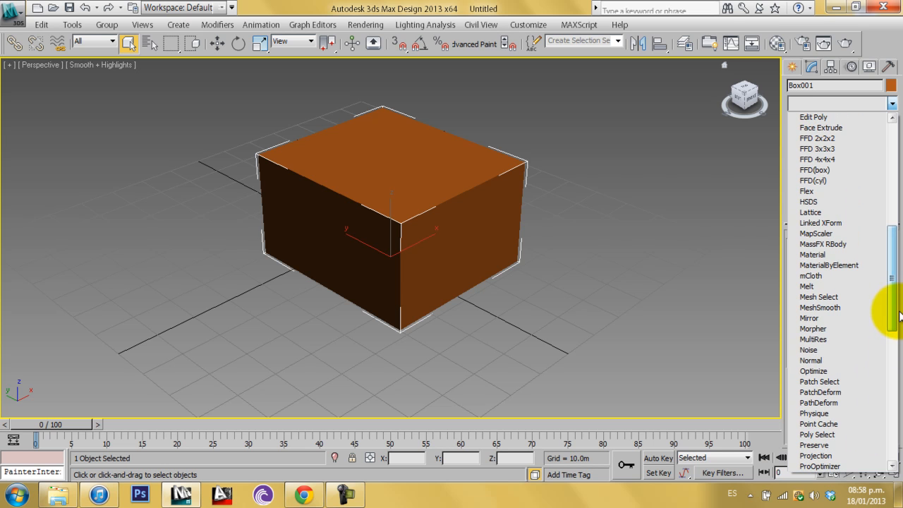
left_click(849, 317)
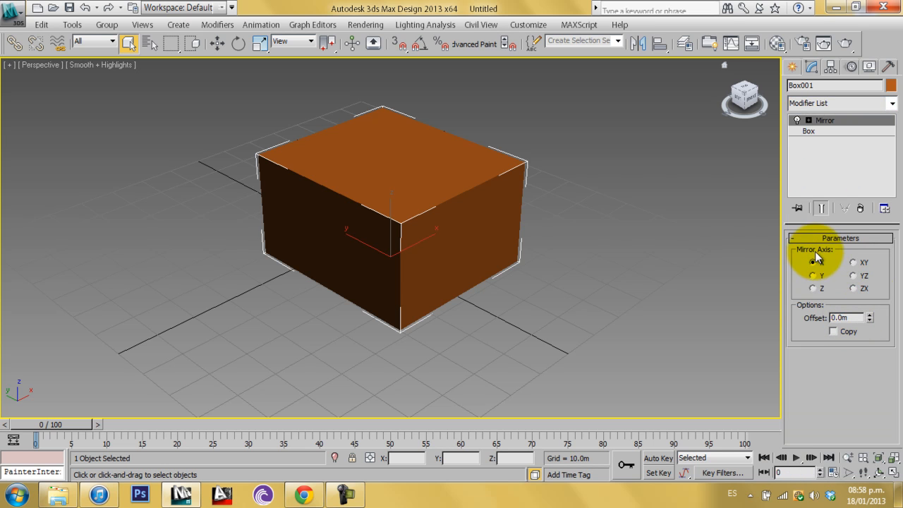
Set the mirror offset to 100 m and enable Copy
left_click(850, 318)
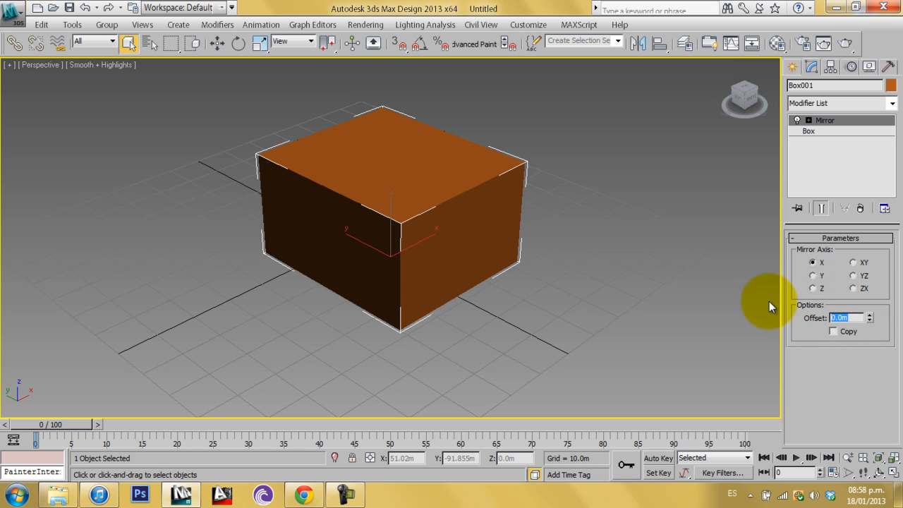
type("100")
key("Return")
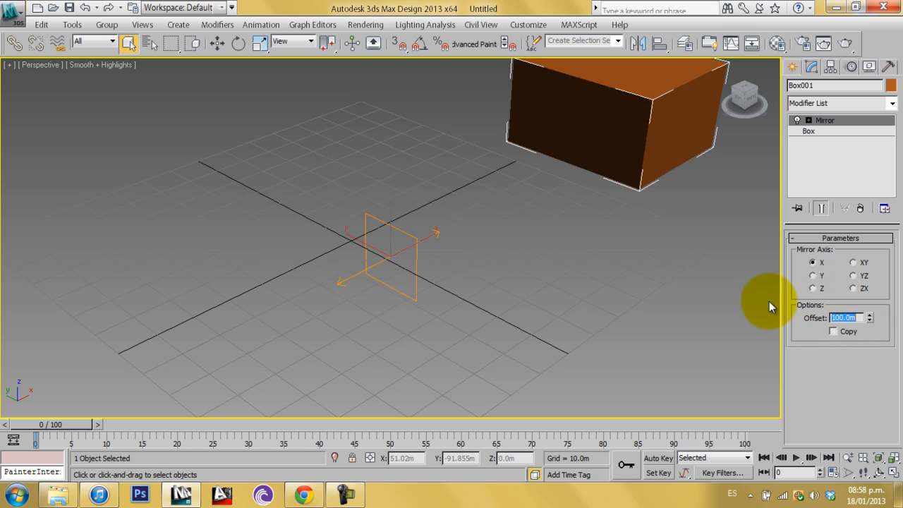
middle_click_drag(568, 296, 531, 344)
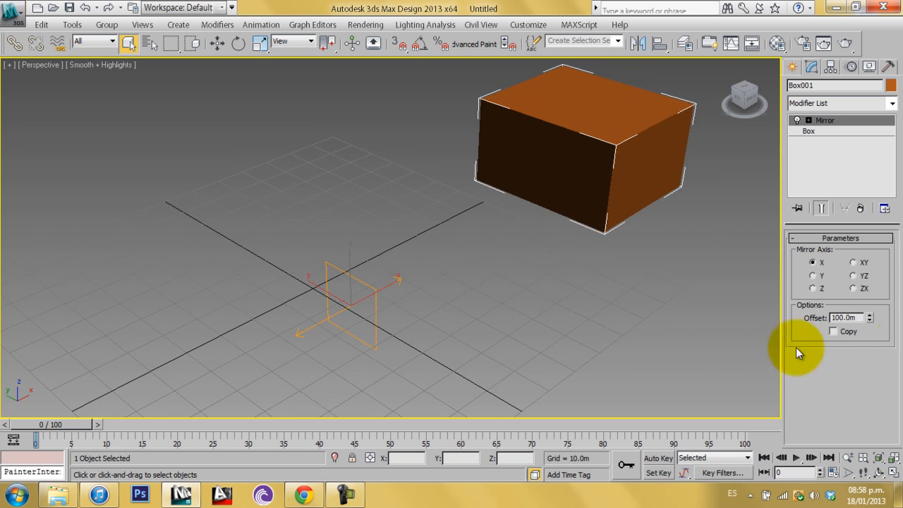
left_click(833, 331)
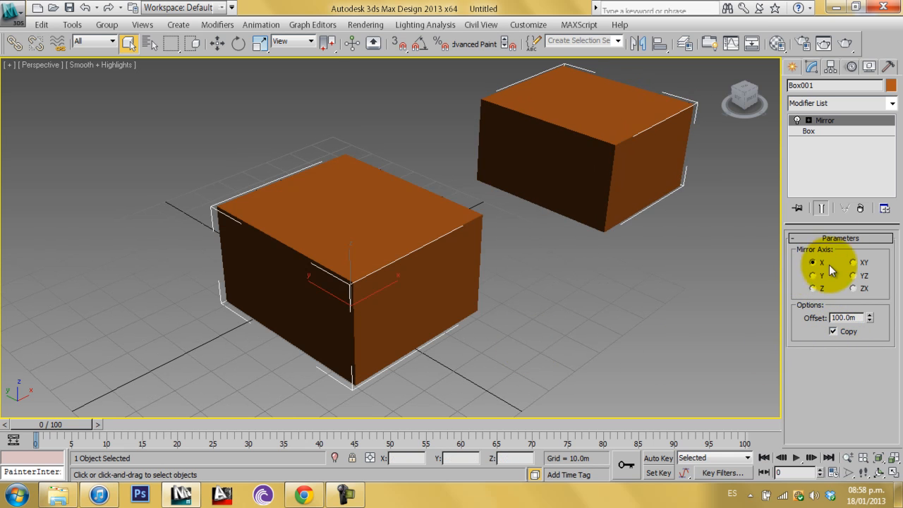
Set the mirror offset to 61 m and try each mirror axis, finishing on X
left_click_drag(870, 318, 884, 357)
left_click(813, 276)
left_click(856, 264)
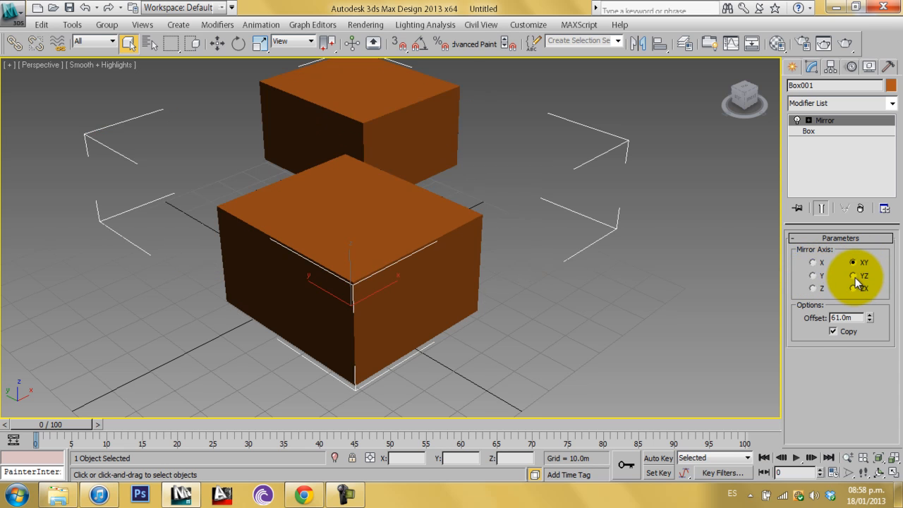
left_click(855, 275)
left_click(816, 266)
left_click(815, 277)
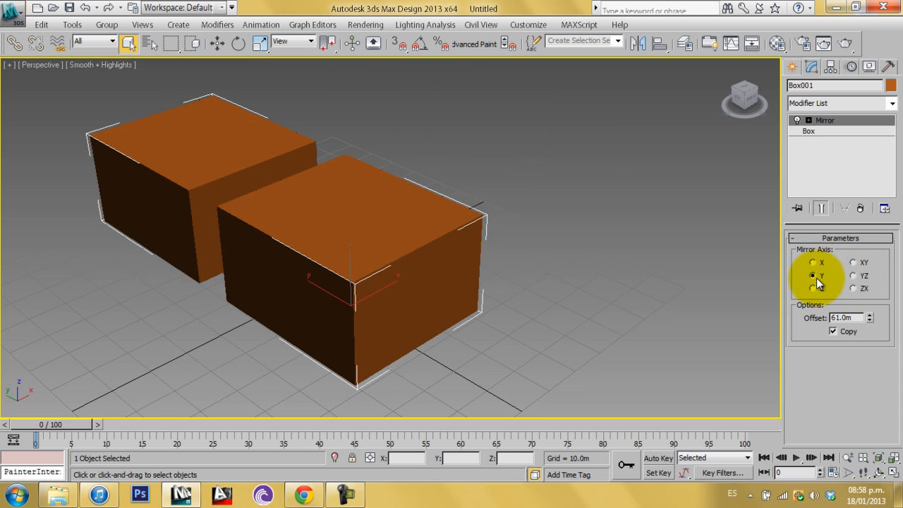
left_click(813, 262)
mouse_move(514, 278)
middle_mouse_down()
mouse_move(525, 283)
mouse_move(516, 273)
middle_mouse_up()
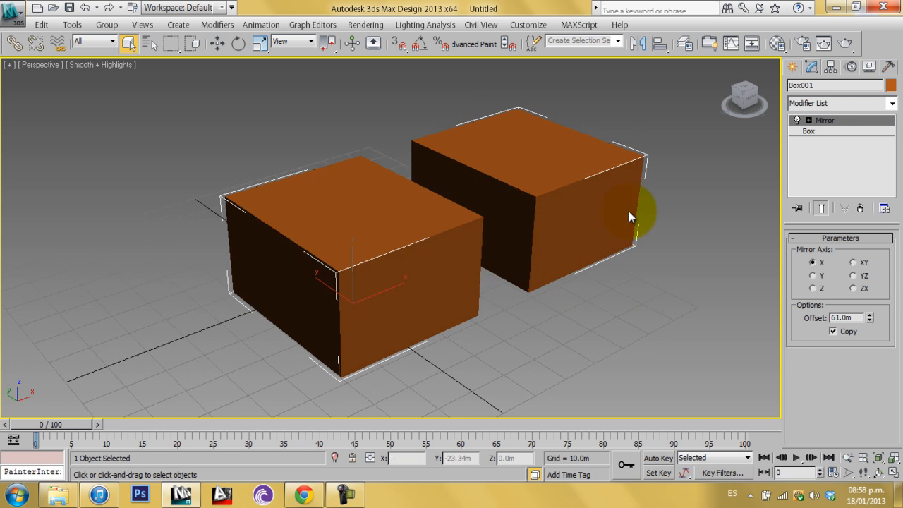
Add a Bend modifier on top of the Mirror in the box's stack
left_click(834, 103)
left_click_drag(892, 157, 890, 197)
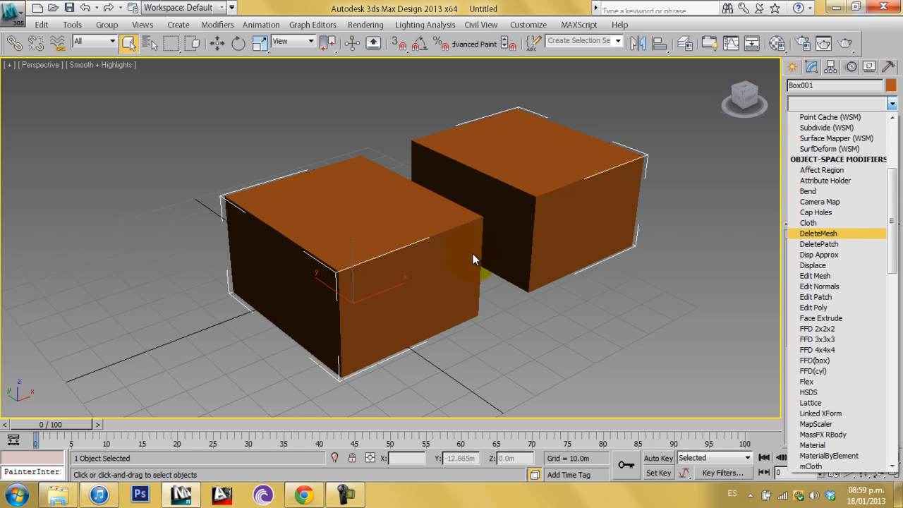
left_click(842, 191)
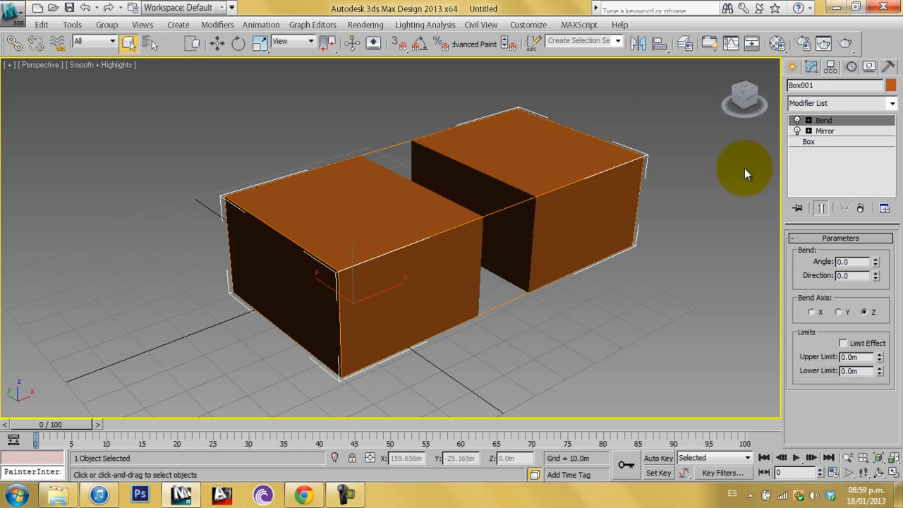
Select the Bend modifier and set its bend angle to 9.5
left_click(843, 144)
left_click(844, 163)
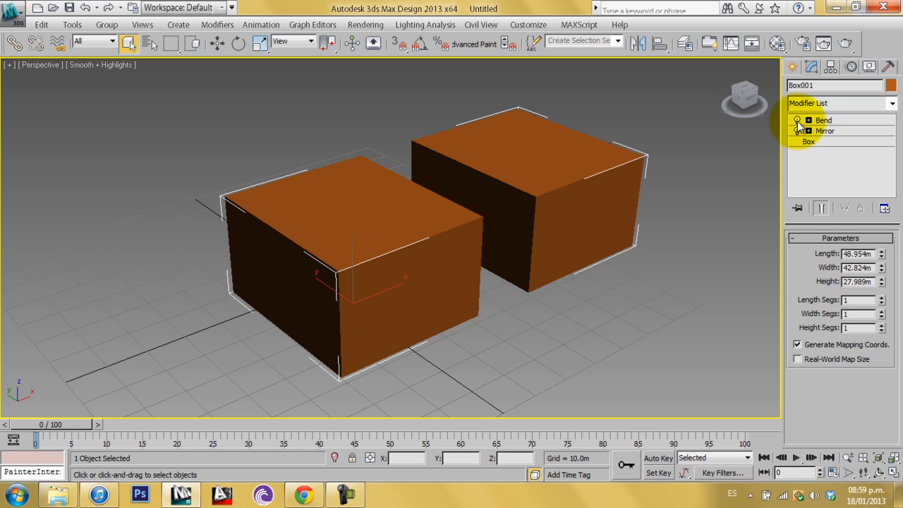
left_click(844, 120)
left_click(876, 260)
left_click_drag(876, 263, 869, 247)
middle_click_drag(654, 184, 597, 228, "alt")
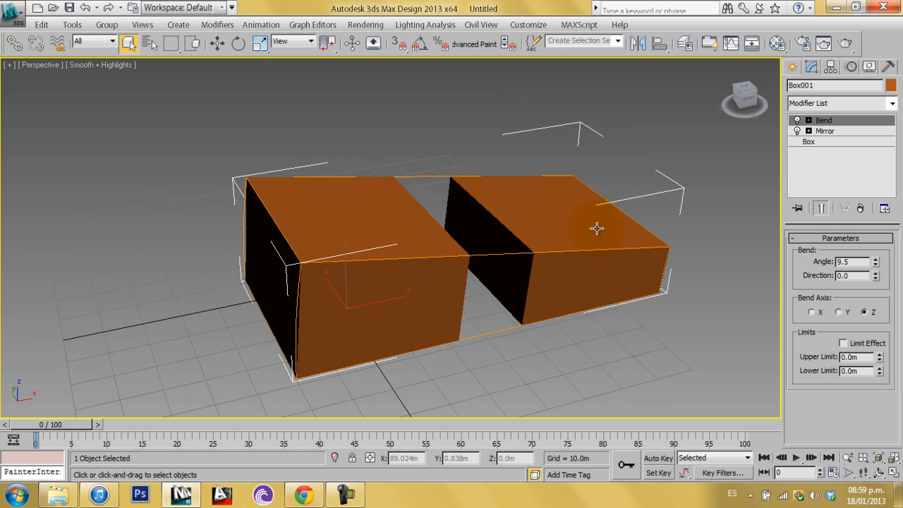
Switch the Bend modifier off and back on to compare the result
left_click(798, 121)
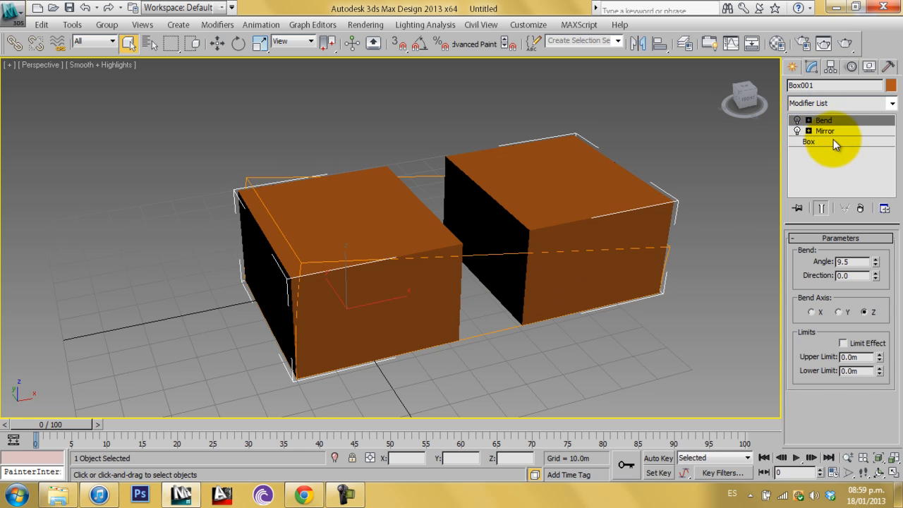
left_click(846, 131)
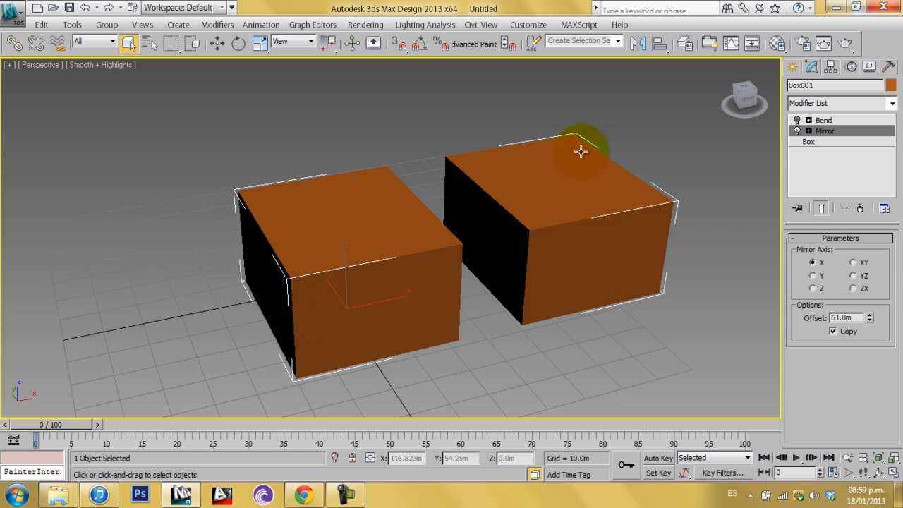
left_click(797, 120)
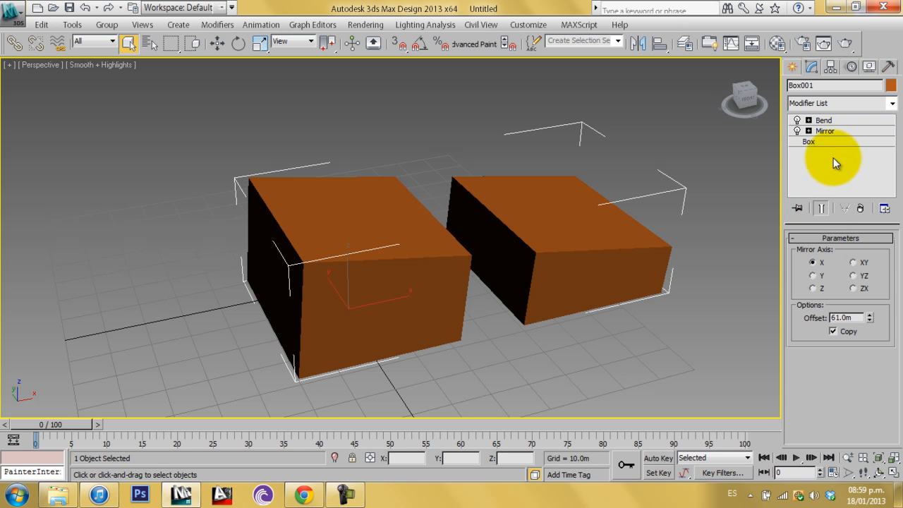
Reorder the modifier stack so Mirror sits above Bend
left_click_drag(829, 132, 837, 122)
middle_click_drag(530, 246, 574, 243)
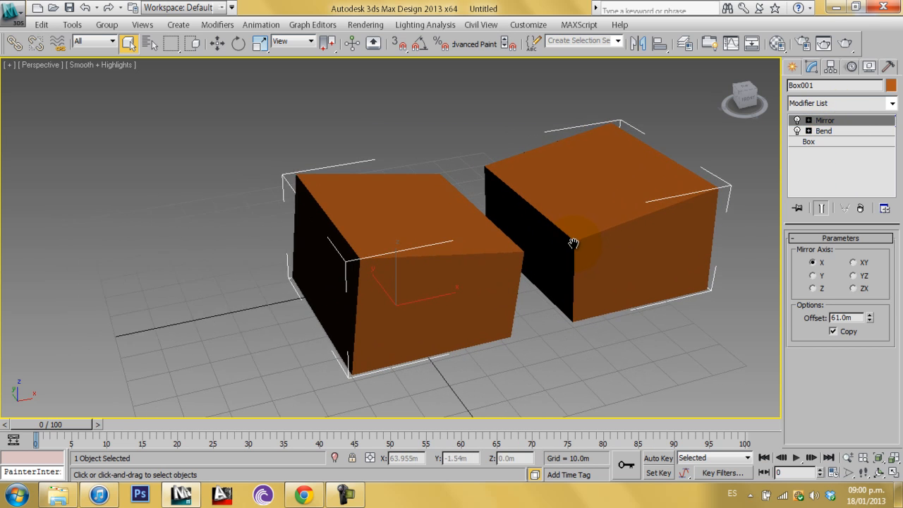
middle_click_drag(608, 282, 487, 280, "alt")
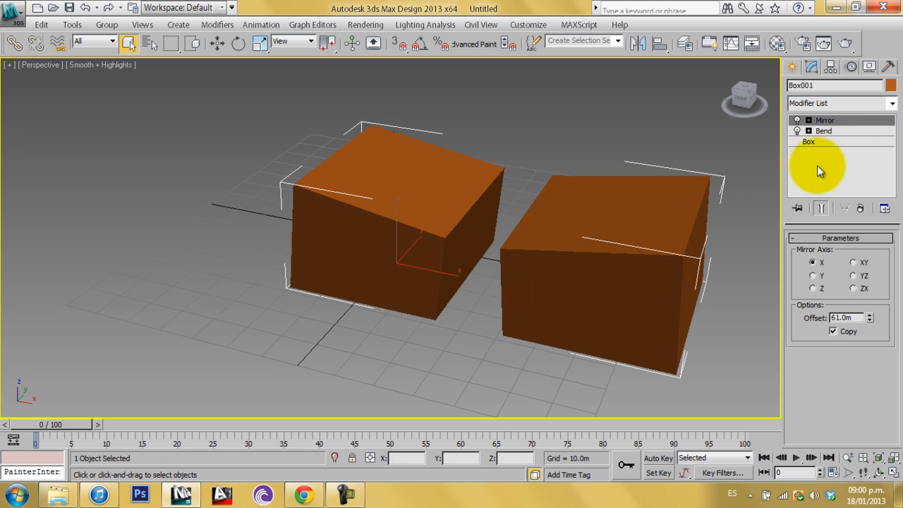
Select the Bend modifier and set its bend angle to 8
left_click(838, 130)
left_click(848, 120)
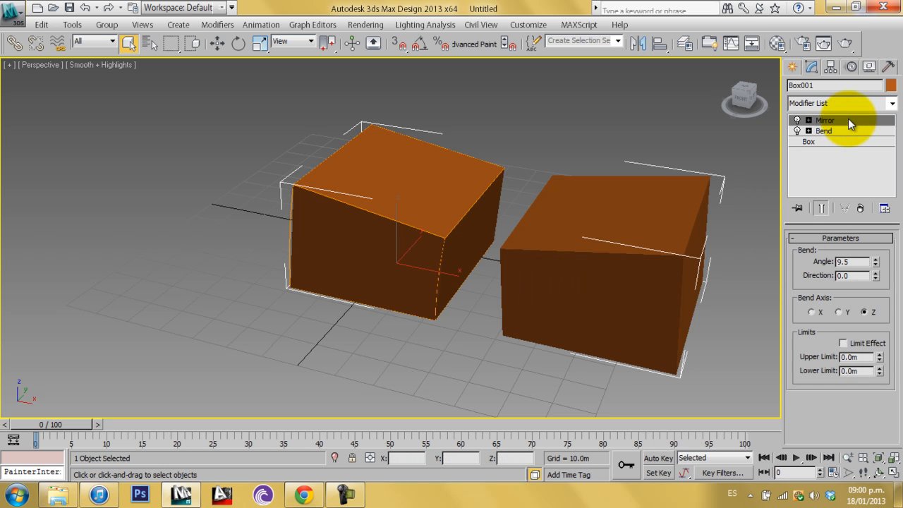
left_click(845, 129)
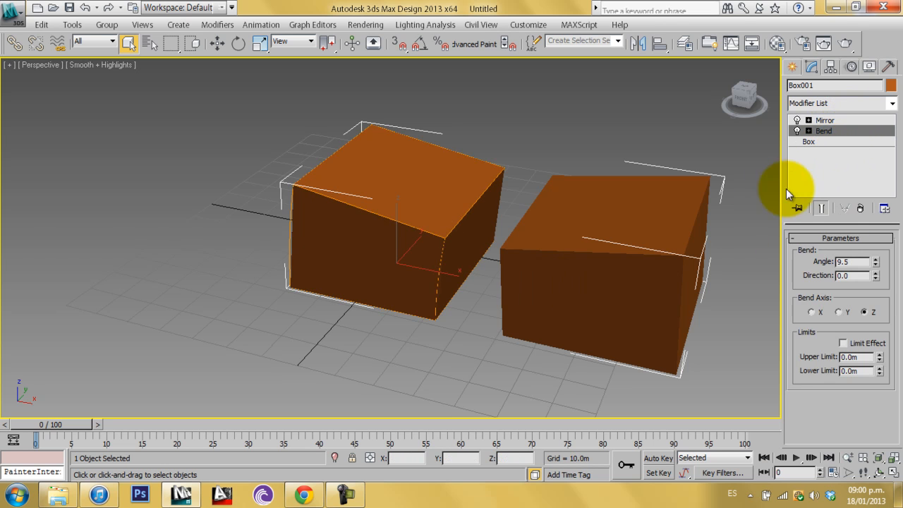
mouse_move(875, 264)
left_mouse_down()
mouse_move(881, 318)
mouse_move(880, 214)
mouse_move(876, 320)
mouse_move(870, 210)
mouse_move(886, 265)
left_mouse_up()
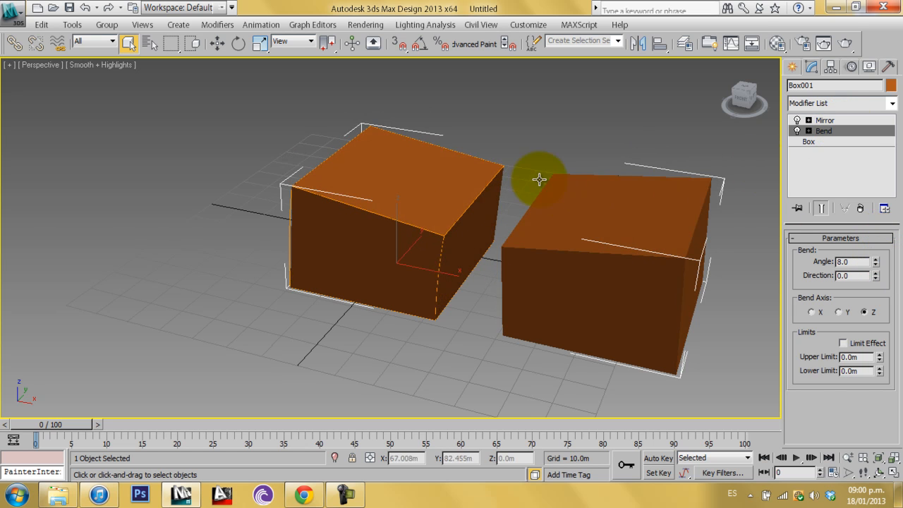
middle_click_drag(470, 201, 424, 177)
mouse_move(506, 189)
middle_mouse_down("alt")
mouse_move(526, 186)
mouse_move(499, 201)
middle_mouse_up("alt")
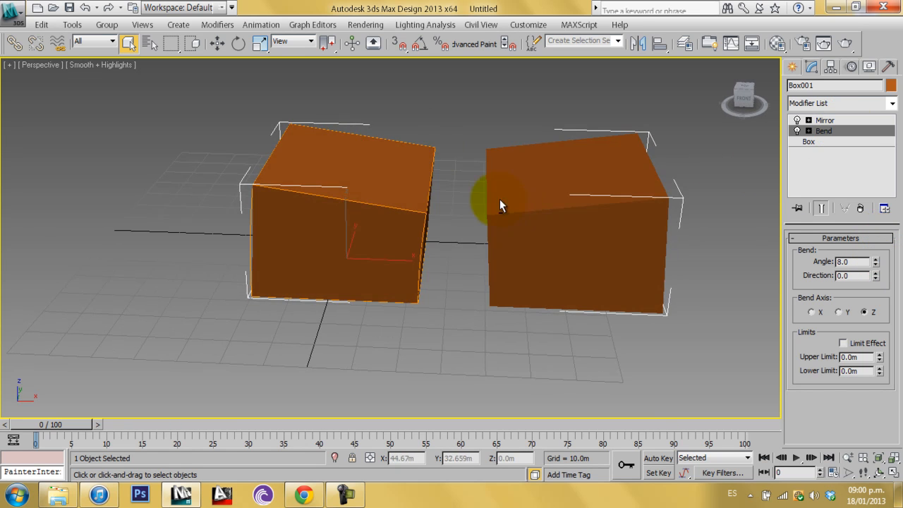
Select both bent boxes and delete them
middle_click_drag(584, 239, 644, 267)
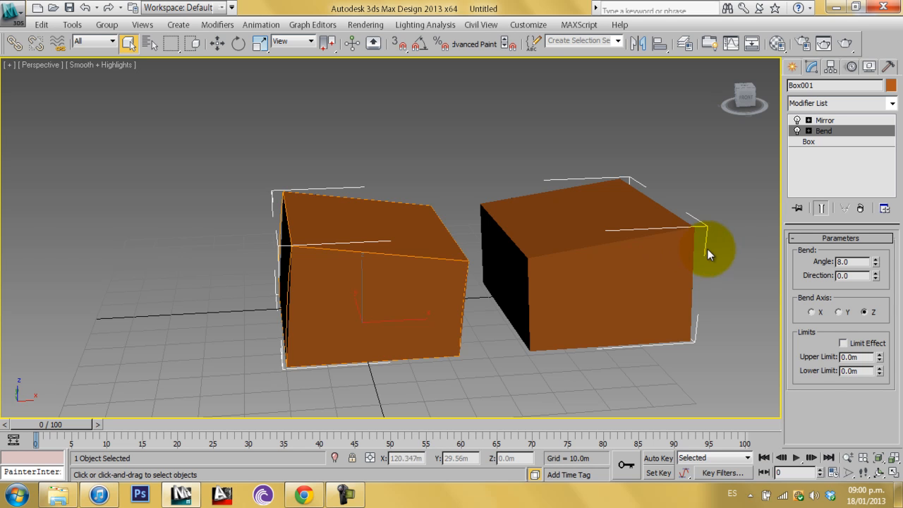
middle_click_drag(459, 258, 423, 245)
left_click_drag(719, 402, 157, 135)
key("Delete")
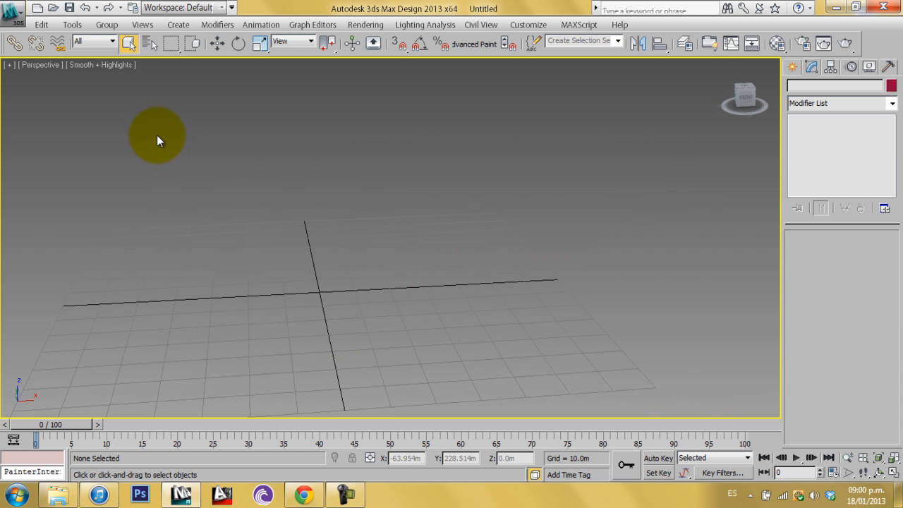
Restore the four-viewport layout and activate the Top, Front and Perspective viewports in turn
left_click(894, 475)
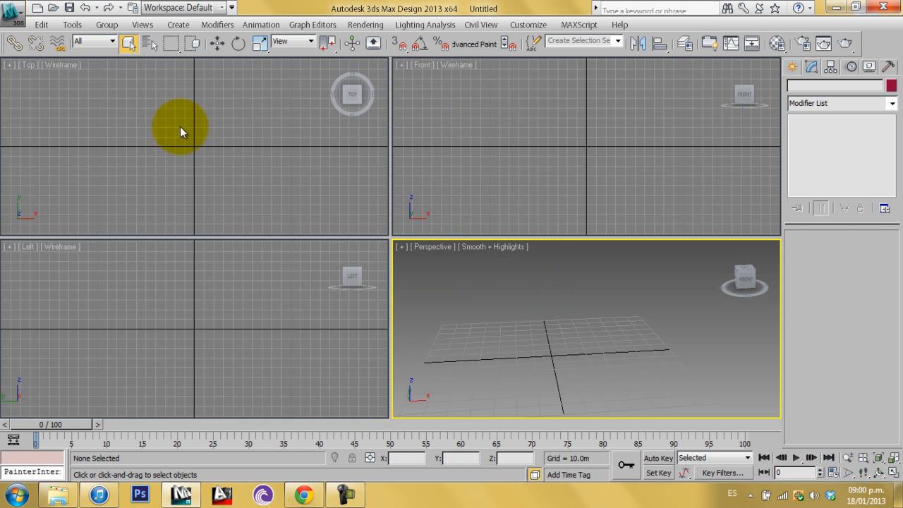
middle_click_drag(714, 363, 738, 342)
middle_click_drag(671, 345, 671, 372, "alt")
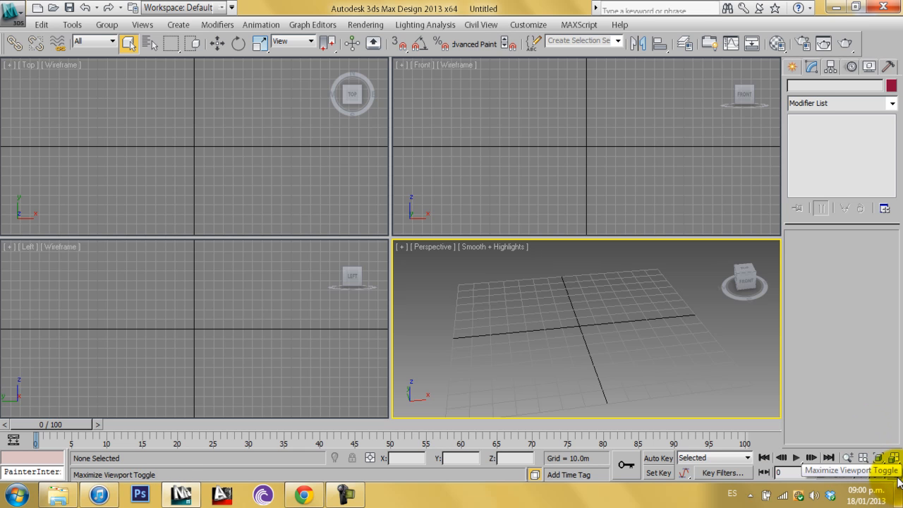
left_click(177, 133)
left_click(533, 155)
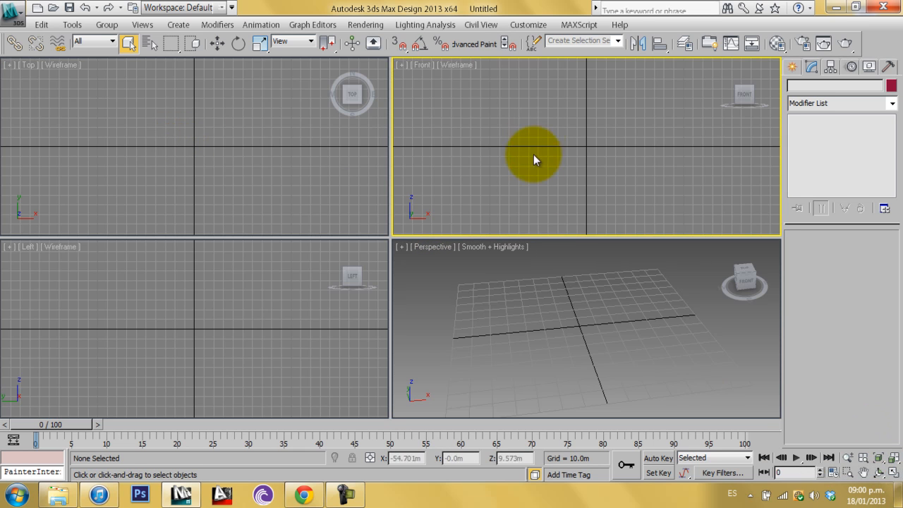
left_click(893, 474)
left_click(894, 473)
left_click(626, 314)
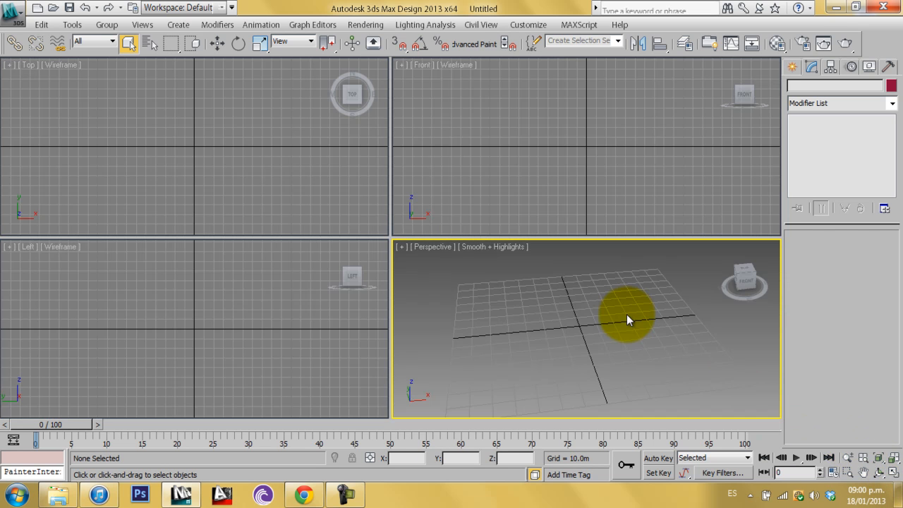
Orbit the Perspective viewport around the empty grid
left_click(878, 472)
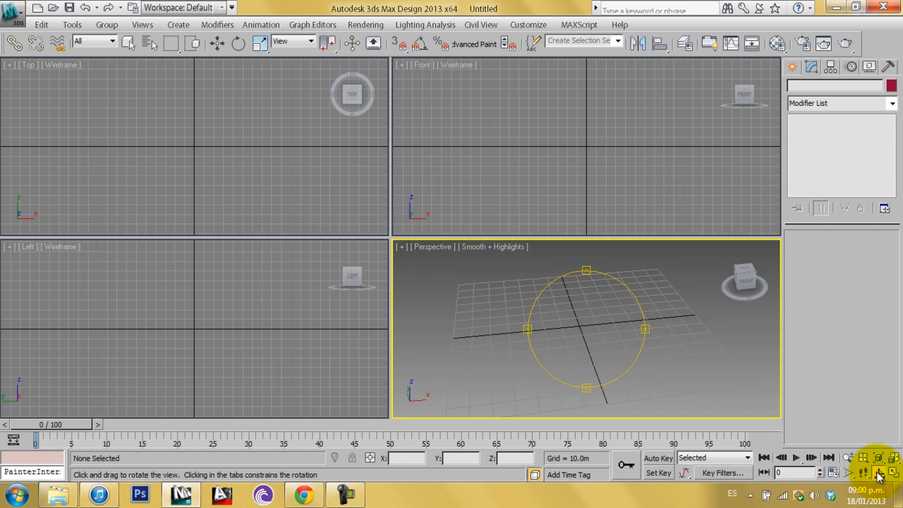
left_click_drag(588, 313, 661, 360)
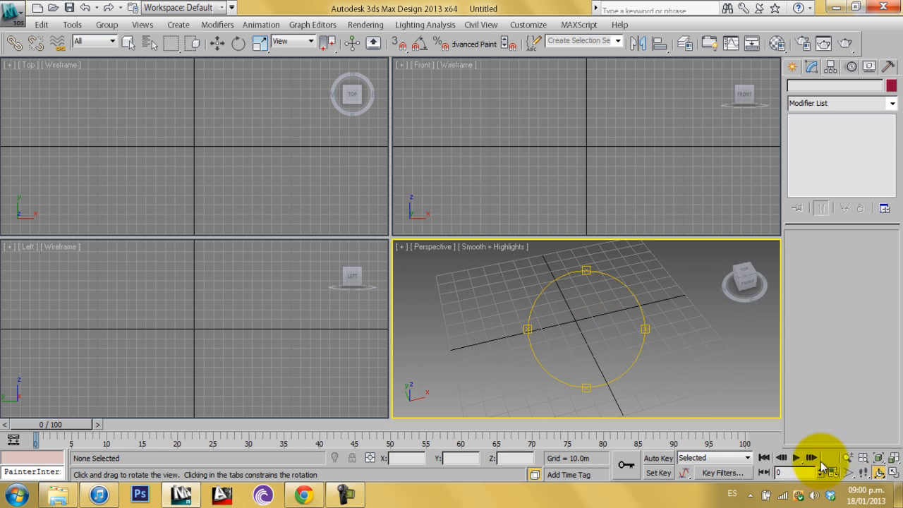
left_click(848, 458)
mouse_move(595, 311)
left_mouse_down()
mouse_move(600, 298)
mouse_move(601, 326)
left_mouse_up()
left_click(133, 46)
middle_click_drag(537, 344, 579, 329, "alt")
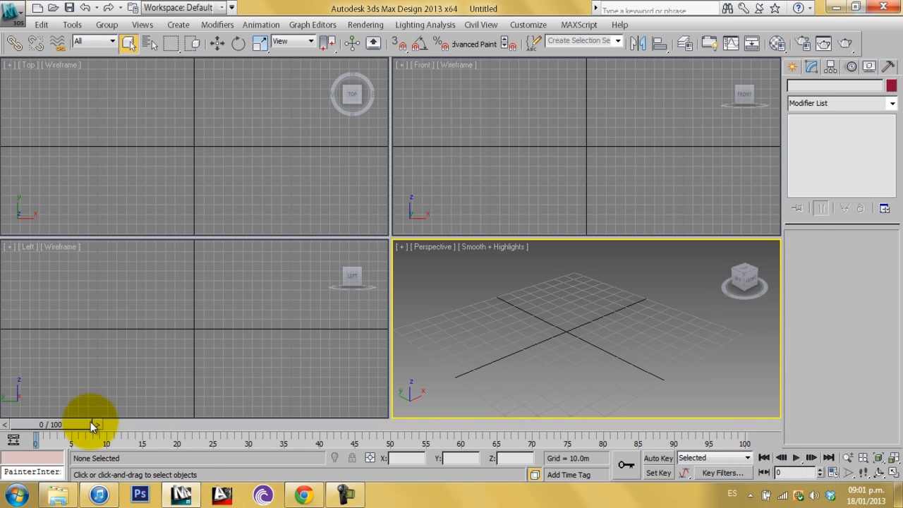
left_click_drag(71, 425, 20, 426)
middle_click_drag(595, 335, 603, 310, "alt")
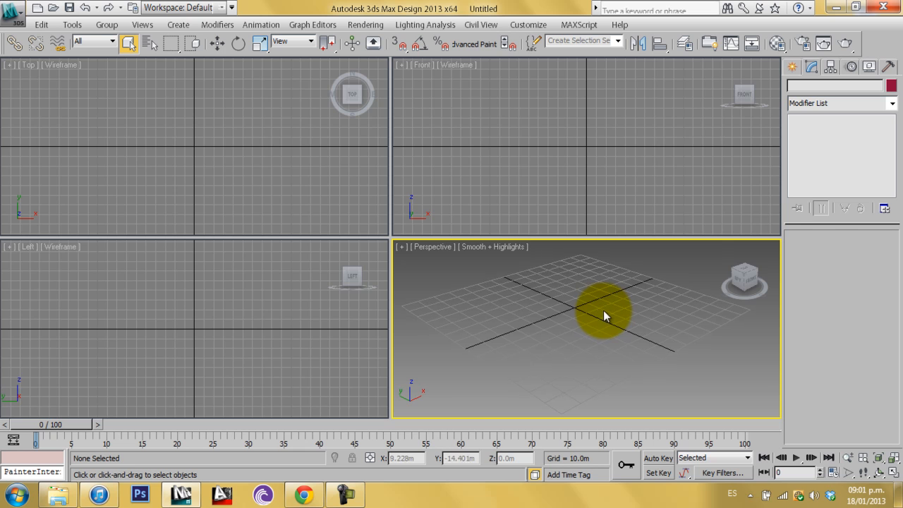
Create a box about 58 m long, 66 m wide and 38 m high at the grid centre
left_click(791, 68)
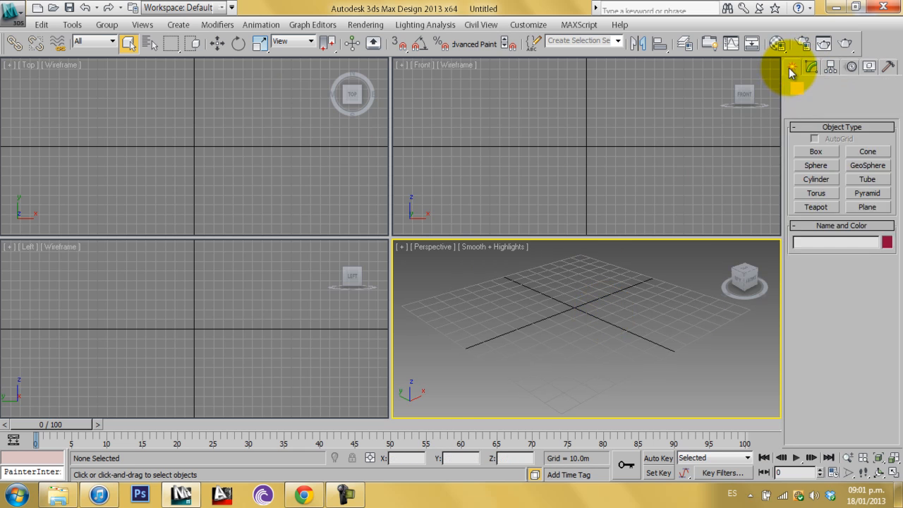
left_click(815, 151)
left_click_drag(584, 289, 570, 343)
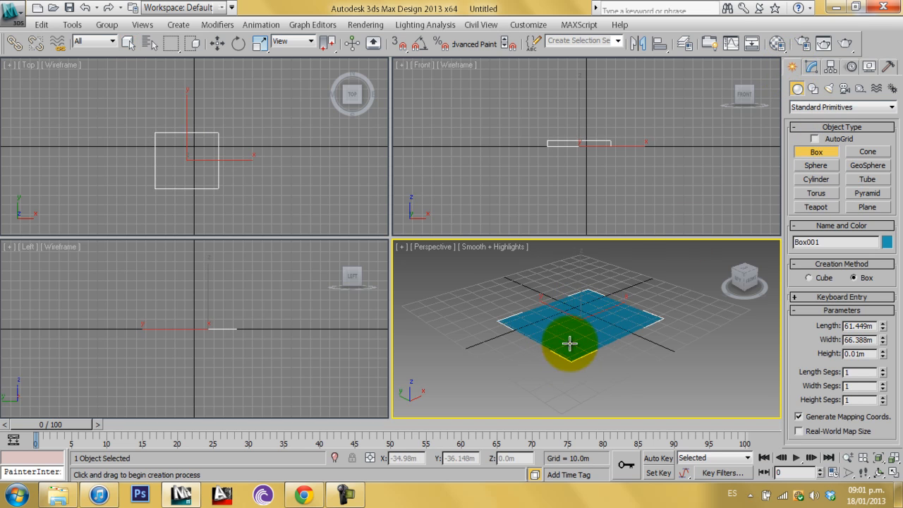
left_click(570, 299)
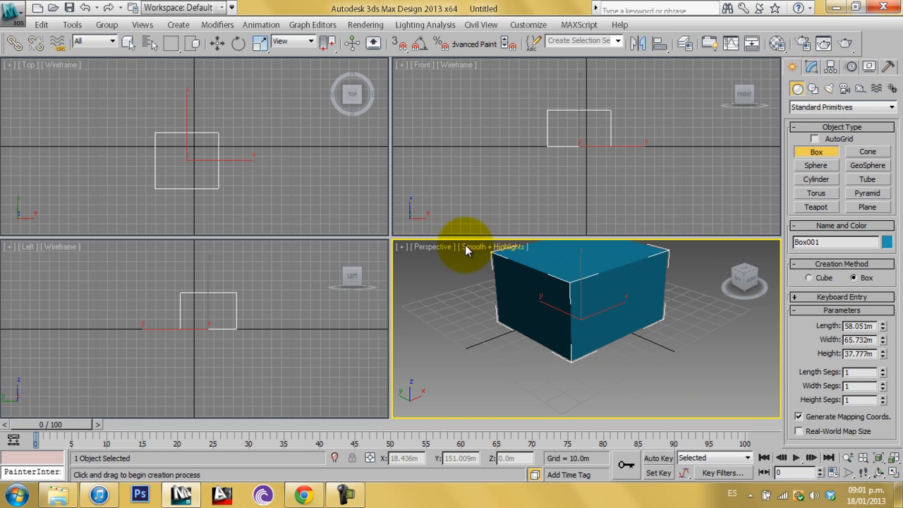
Maximize the Perspective viewport and orbit around the box
key("alt+w")
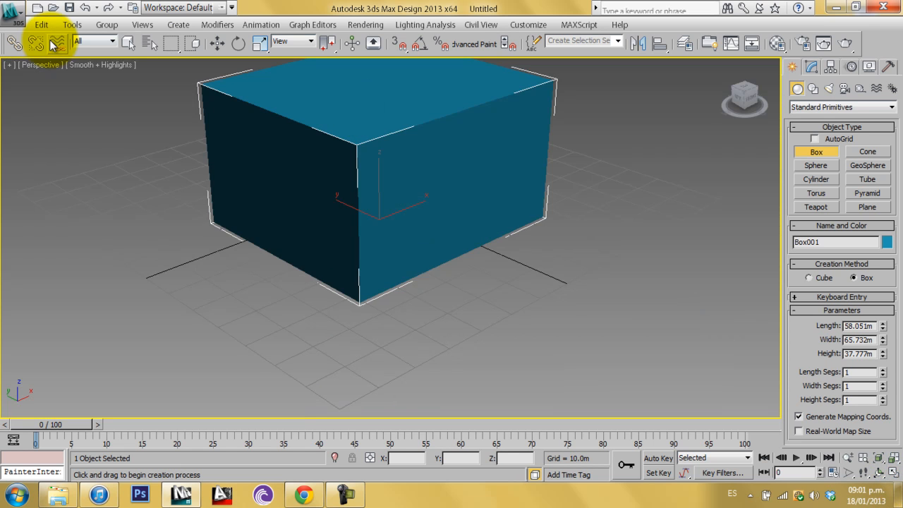
left_click(127, 43)
middle_click_drag(357, 174, 403, 229)
left_click(38, 65)
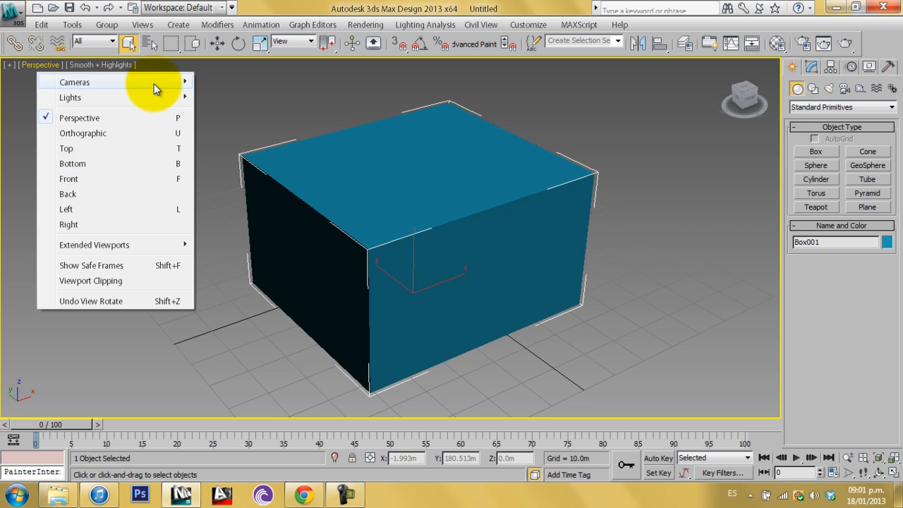
left_click(698, 141)
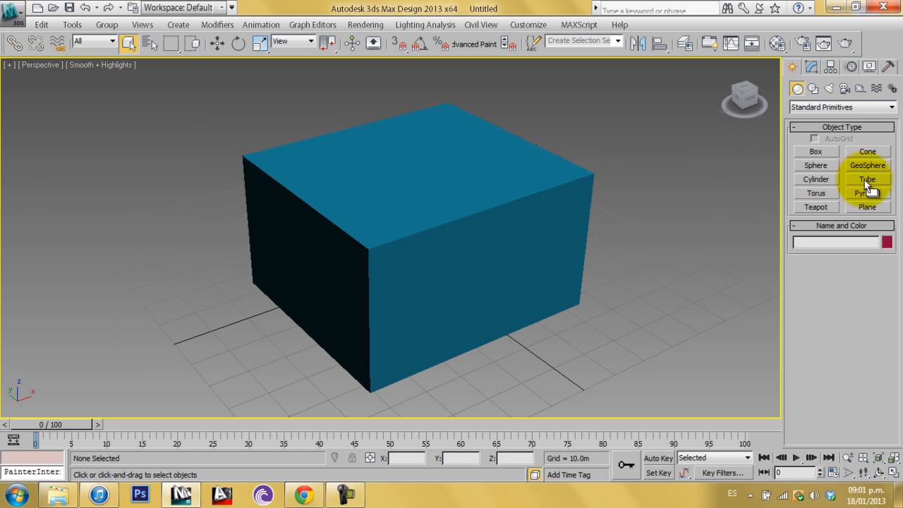
Create a VRayPhysicalCamera beside the box with its target aimed at the box
left_click(850, 85)
left_click(846, 106)
left_click(837, 124)
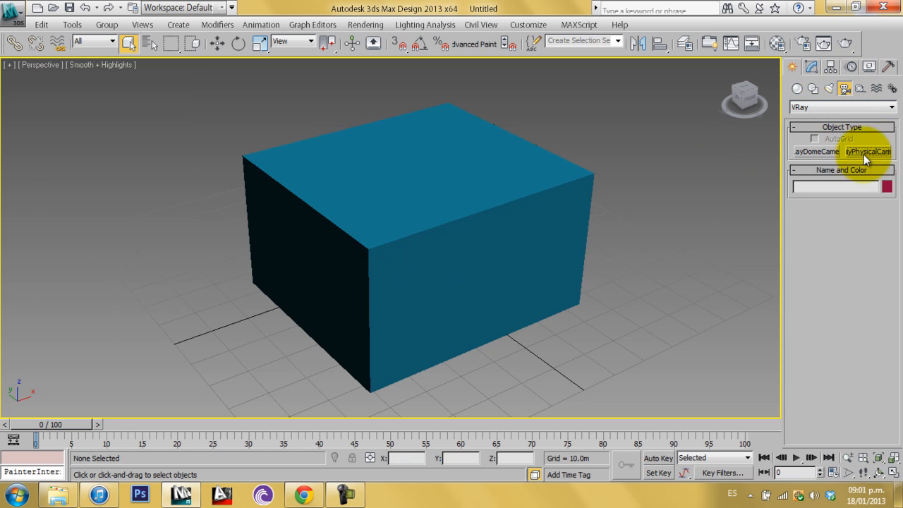
left_click(864, 154)
scroll(544, 276, "down", 4)
left_click_drag(605, 252, 477, 250)
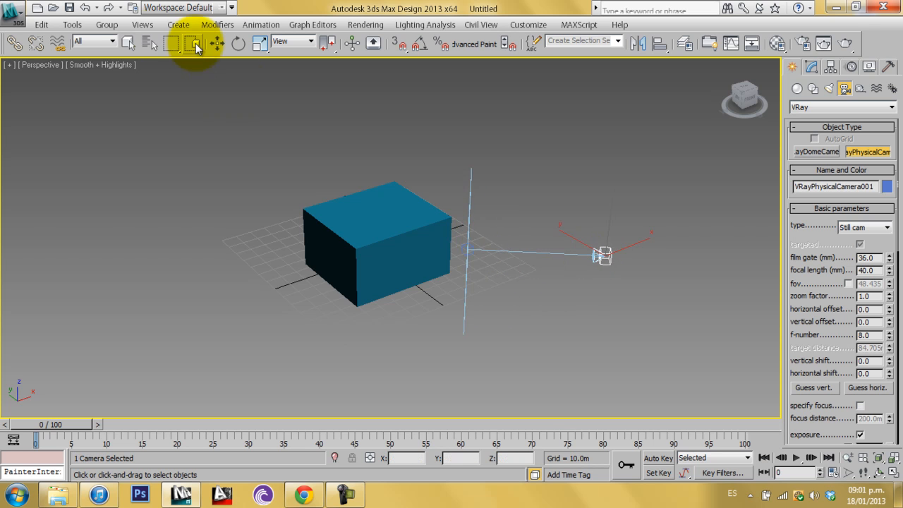
Switch the viewport to the VRayPhysicalCamera001 view
left_click(128, 42)
left_click(36, 65)
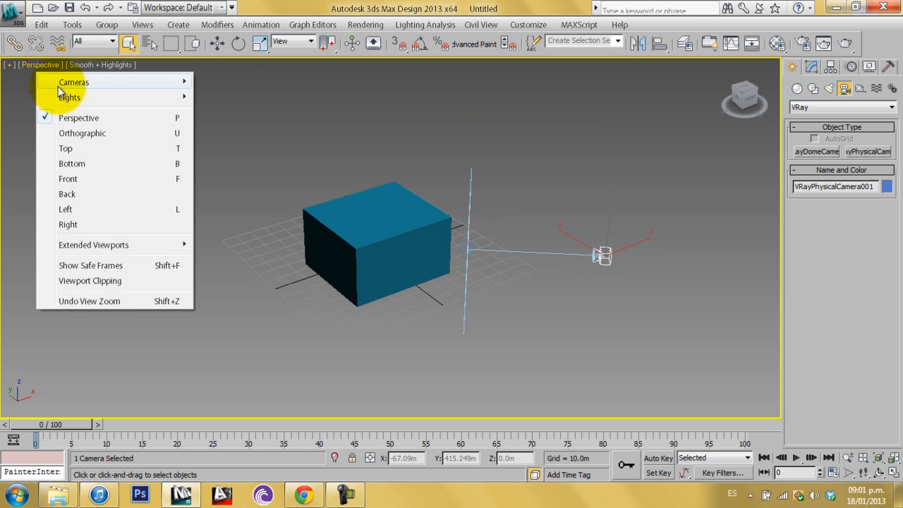
mouse_move(177, 82)
left_click(240, 83)
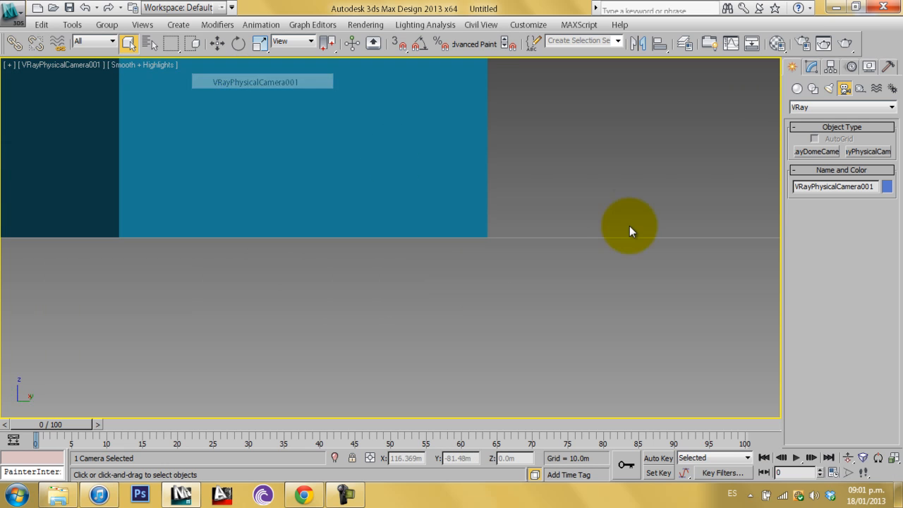
Return to four viewports and shade the Top viewport
left_click(893, 474)
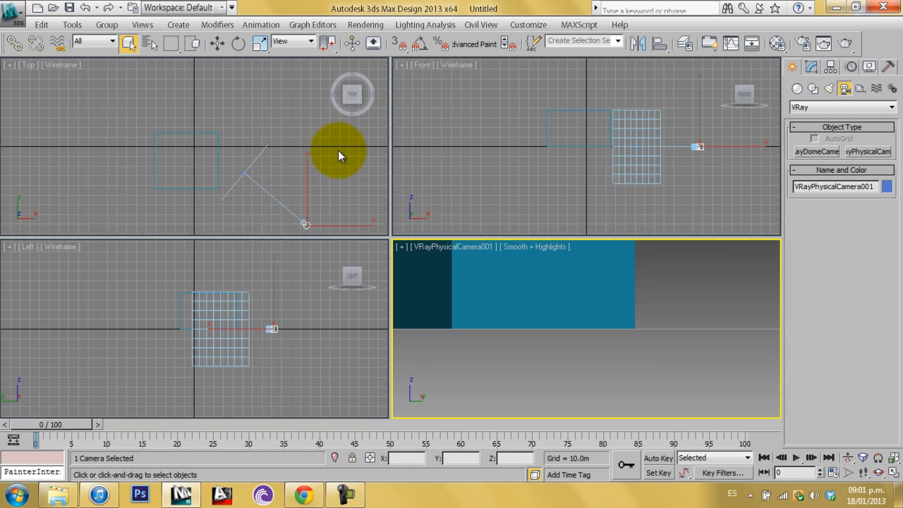
middle_click_drag(209, 143, 157, 134)
key("F3")
Move the camera in the Top and Front viewports to reframe the box
left_click(215, 46)
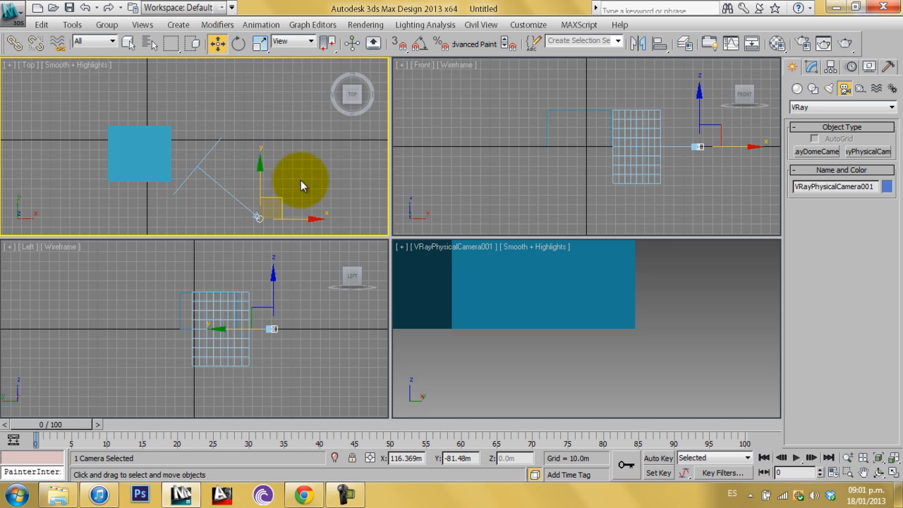
middle_click_drag(296, 195, 278, 159)
left_click_drag(266, 164, 286, 138)
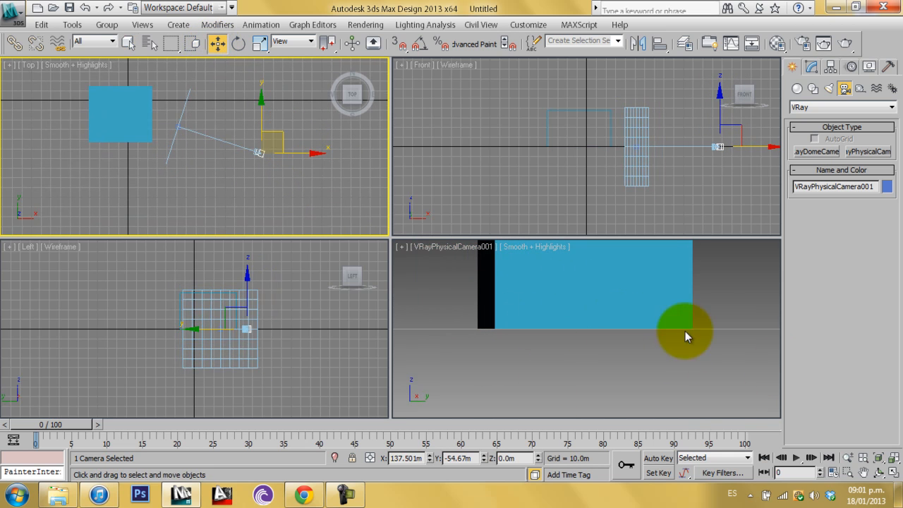
middle_click_drag(311, 202, 285, 200)
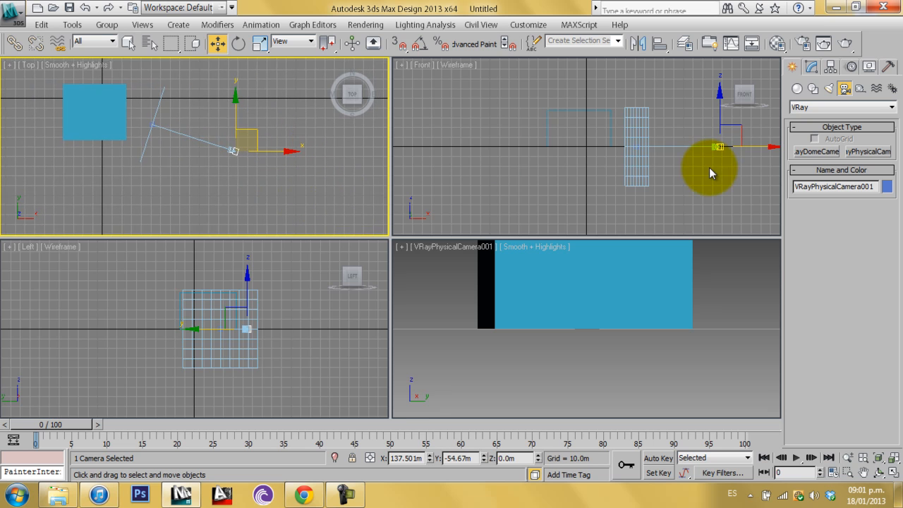
middle_click_drag(709, 173, 650, 202)
mouse_move(666, 145)
left_mouse_down()
mouse_move(656, 102)
mouse_move(656, 153)
left_mouse_up()
left_click(720, 317)
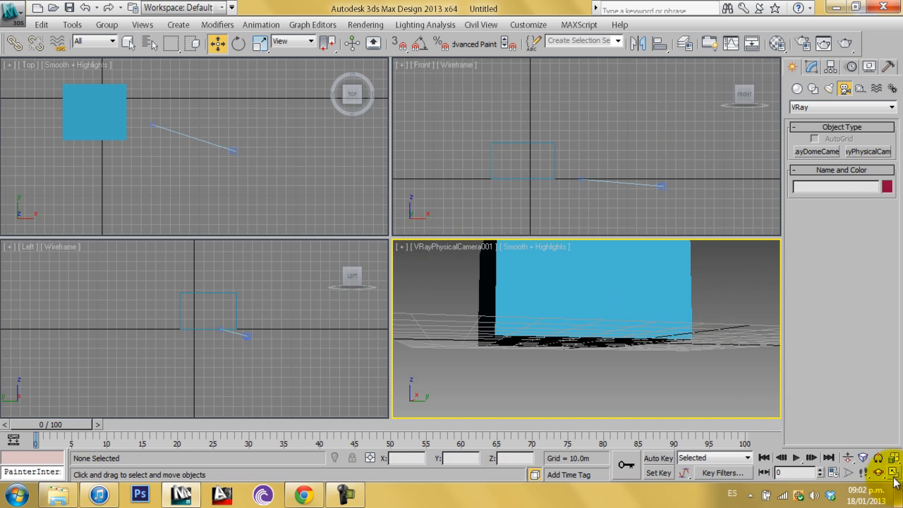
Maximize the camera viewport and switch it back to a Perspective view
left_click(894, 473)
left_click(316, 228)
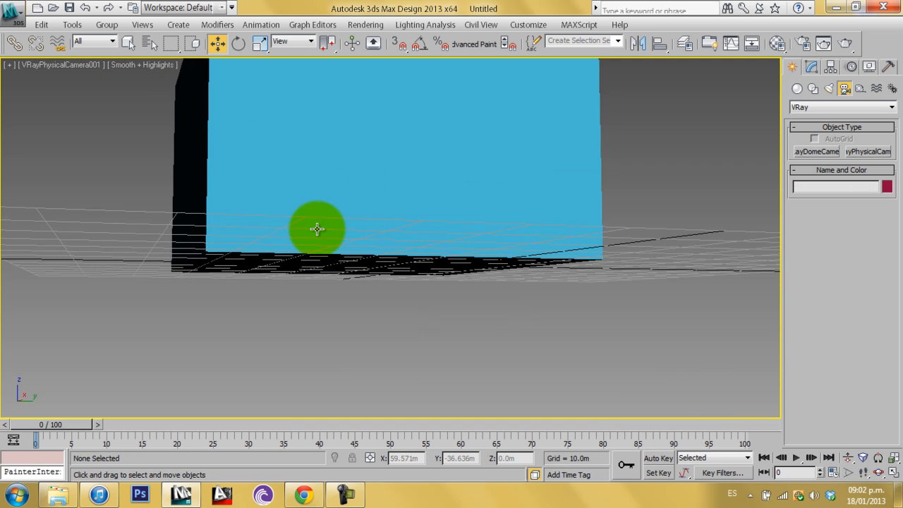
key("p")
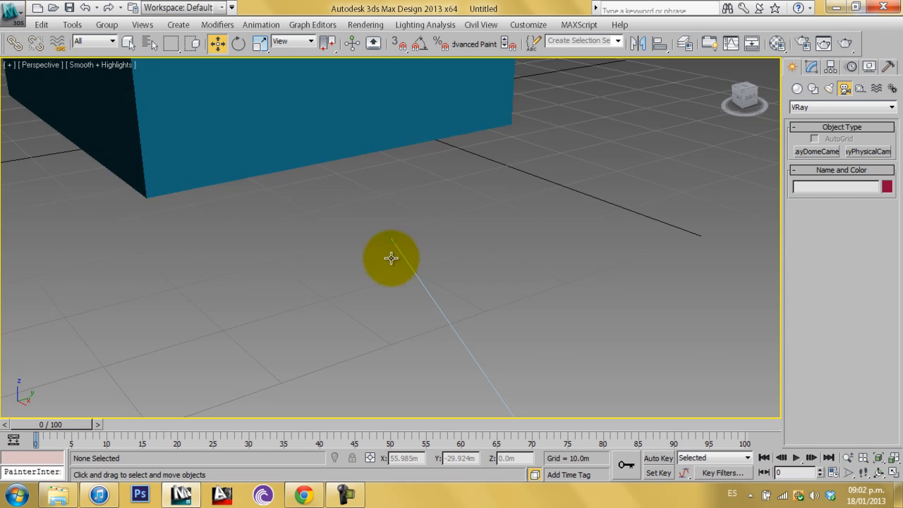
Set the Perspective viewport's display style to Hidden Line
middle_click_drag(389, 256, 452, 309)
scroll(455, 303, "down", 5)
middle_click_drag(485, 227, 534, 297)
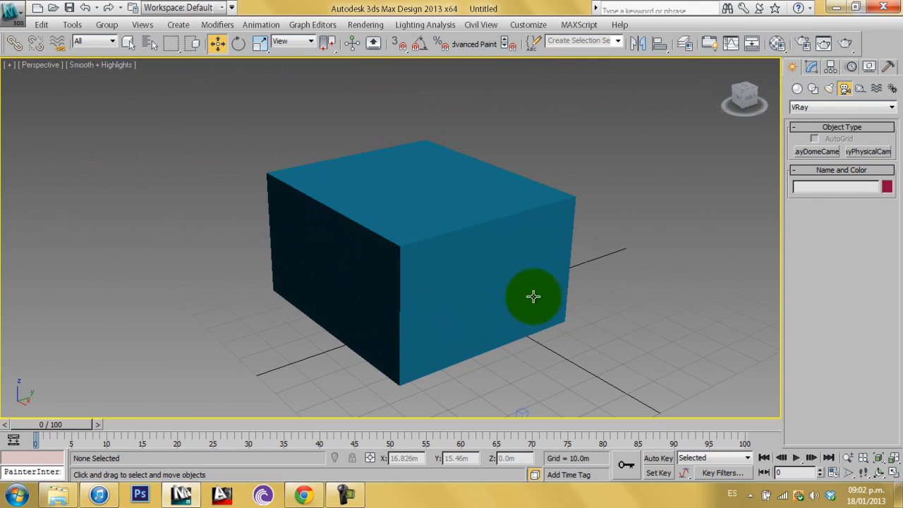
left_click(43, 69)
left_click(261, 113)
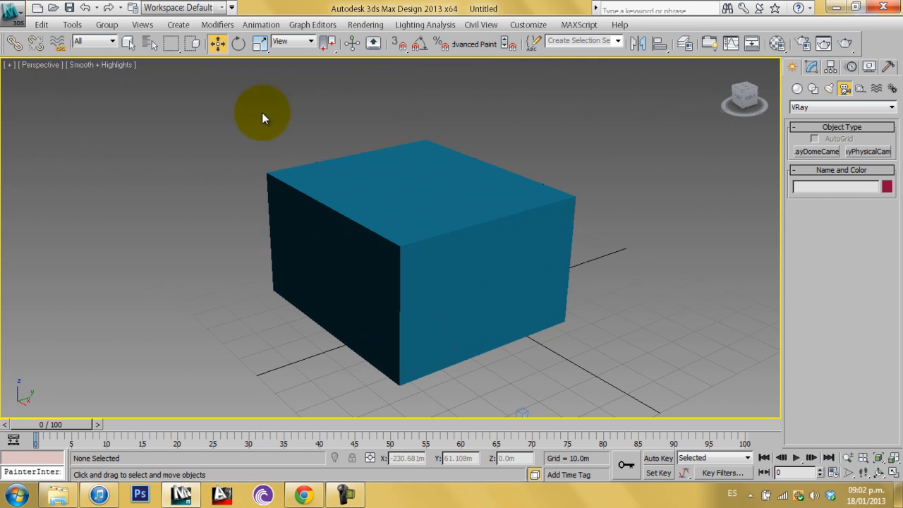
left_click(99, 67)
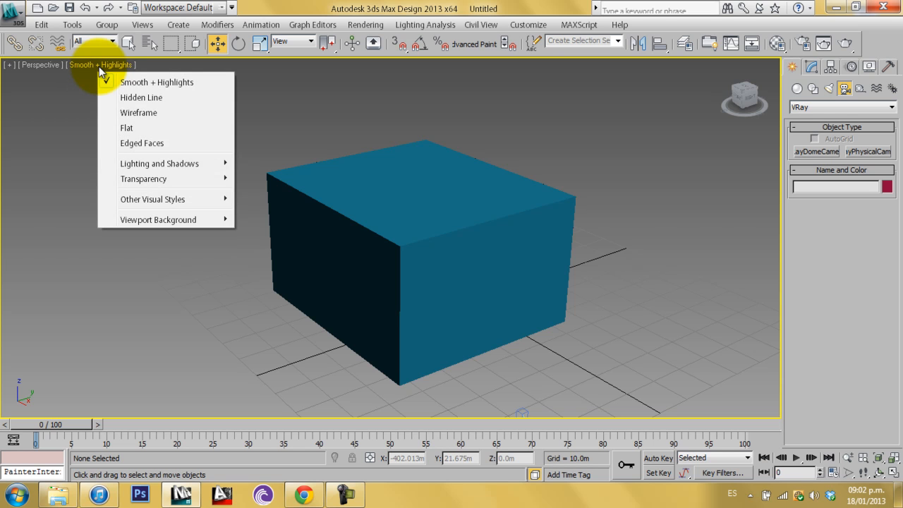
left_click(194, 99)
Set the Perspective viewport's display style to Wireframe
middle_click_drag(363, 285, 387, 237)
left_click(102, 65)
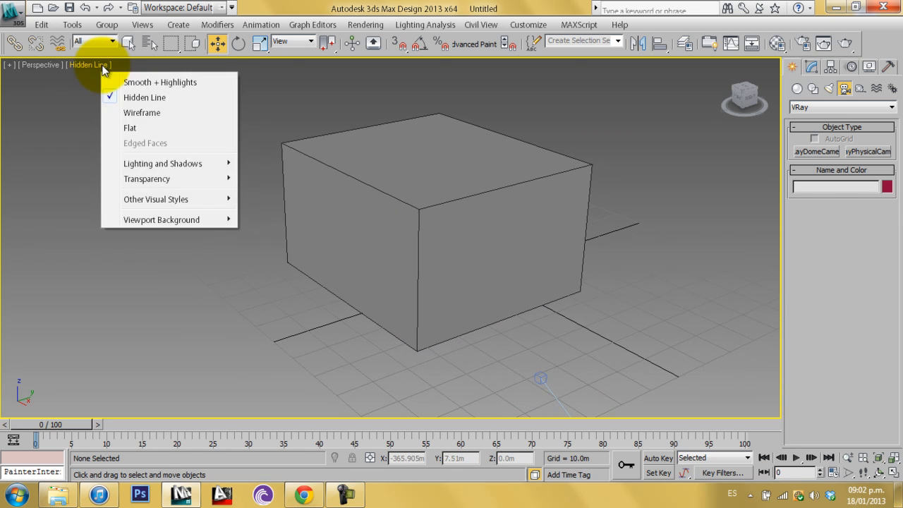
left_click(152, 114)
Set the Perspective viewport's display style back to Smooth + Highlights
middle_click_drag(338, 235, 392, 211)
middle_click_drag(513, 240, 272, 136, "alt")
left_click(96, 69)
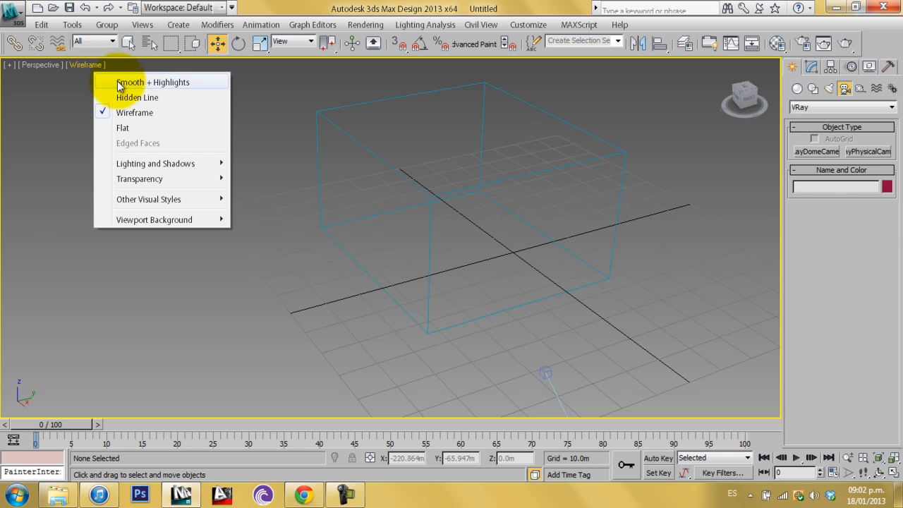
left_click(118, 83)
Create a VRaySun light aimed at the box from the side of the scene
left_click(827, 87)
left_click(832, 107)
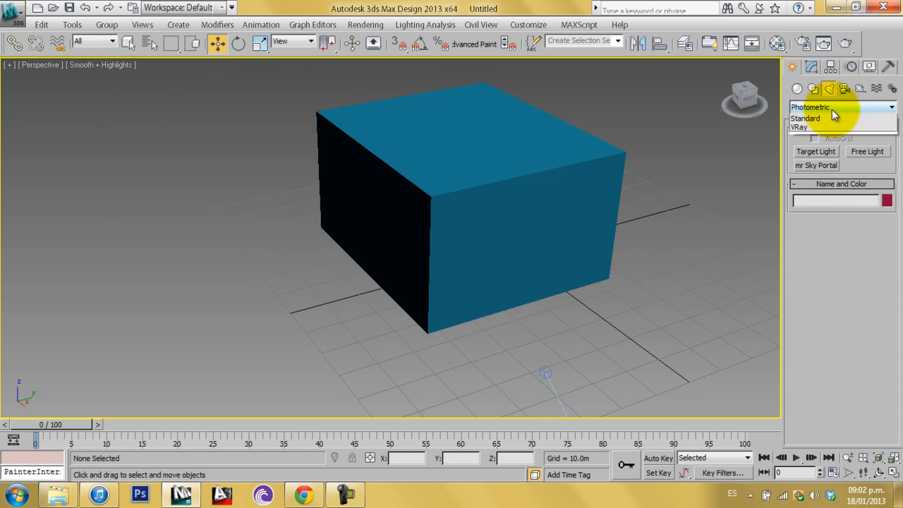
left_click(865, 165)
left_click_drag(91, 330, 317, 297)
left_click(497, 304)
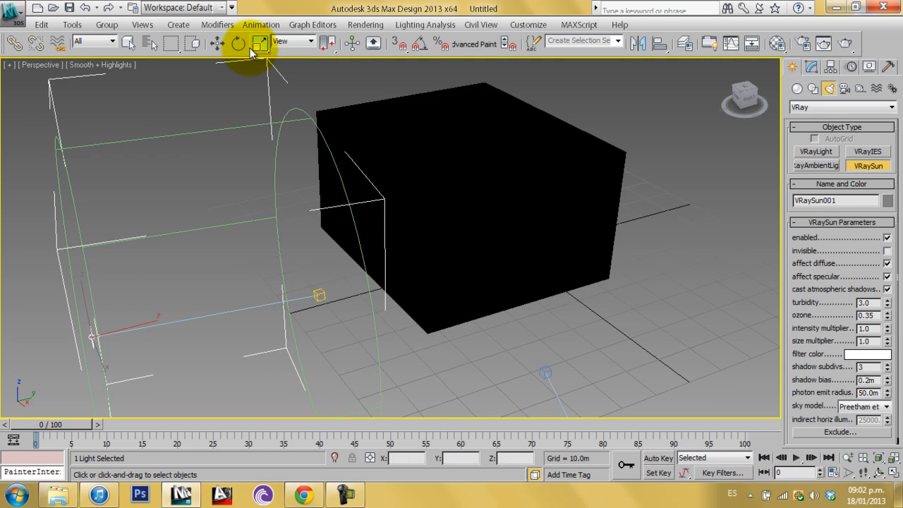
Move the VRaySun light up to about 46 m high above the scene
left_click(218, 44)
mouse_move(84, 300)
left_mouse_down()
mouse_move(30, 234)
mouse_move(30, 302)
mouse_move(165, 387)
mouse_move(136, 316)
mouse_move(24, 257)
mouse_move(137, 319)
mouse_move(88, 272)
mouse_move(84, 218)
mouse_move(101, 153)
mouse_move(77, 209)
mouse_move(220, 317)
mouse_move(40, 210)
mouse_move(81, 221)
mouse_move(103, 99)
left_mouse_up()
left_click(106, 64)
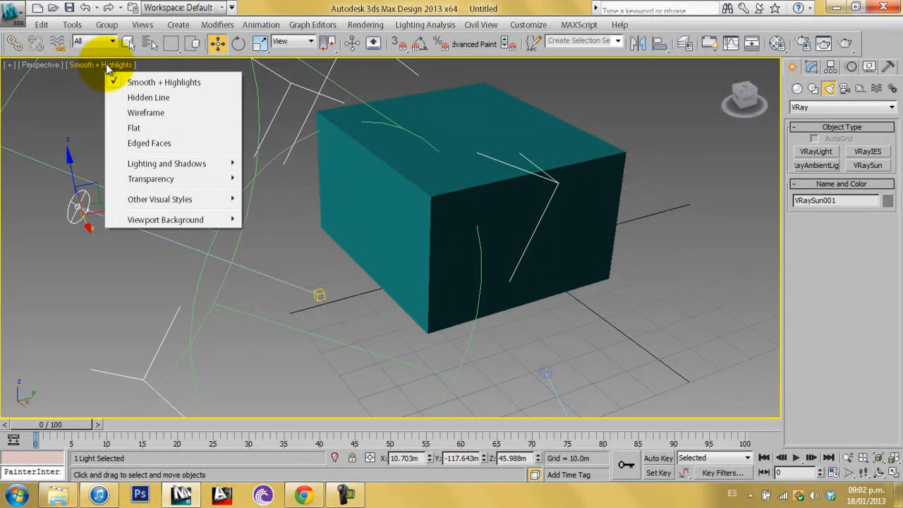
Set the Perspective viewport to illuminate with default lights and switch back to the selection tool
mouse_move(233, 165)
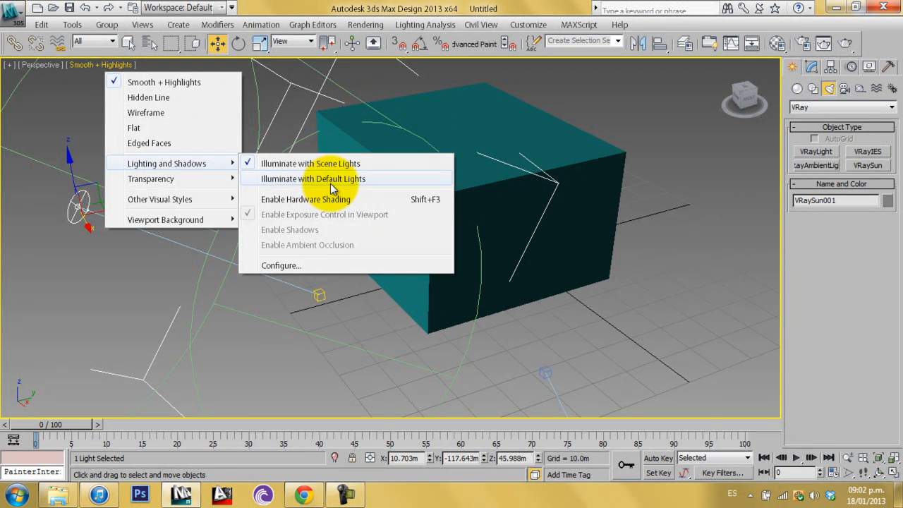
left_click(332, 180)
left_click(127, 42)
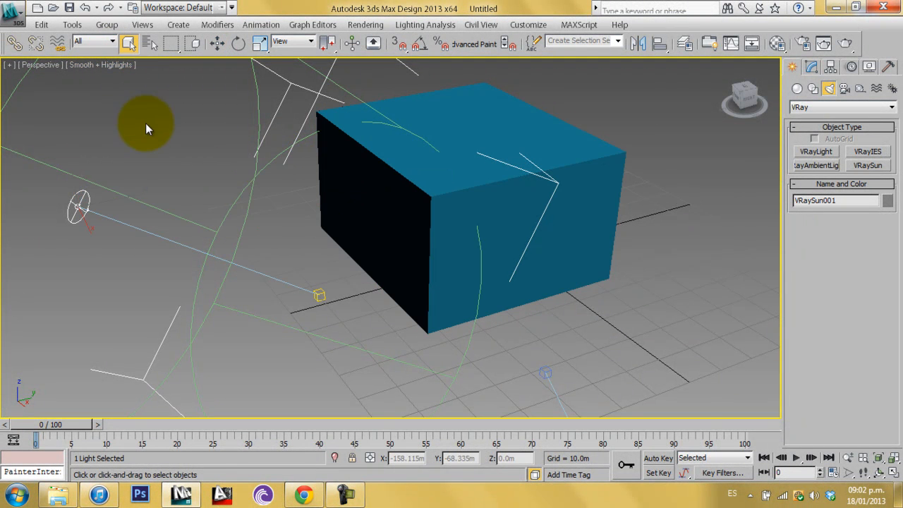
Deselect the VRaySun light, leaving the box framed in the Perspective view
left_click(251, 187)
middle_click_drag(549, 234, 440, 246, "alt")
scroll(439, 246, "down", 4)
middle_click_drag(502, 239, 406, 229, "alt")
middle_click_drag(318, 251, 663, 249, "alt")
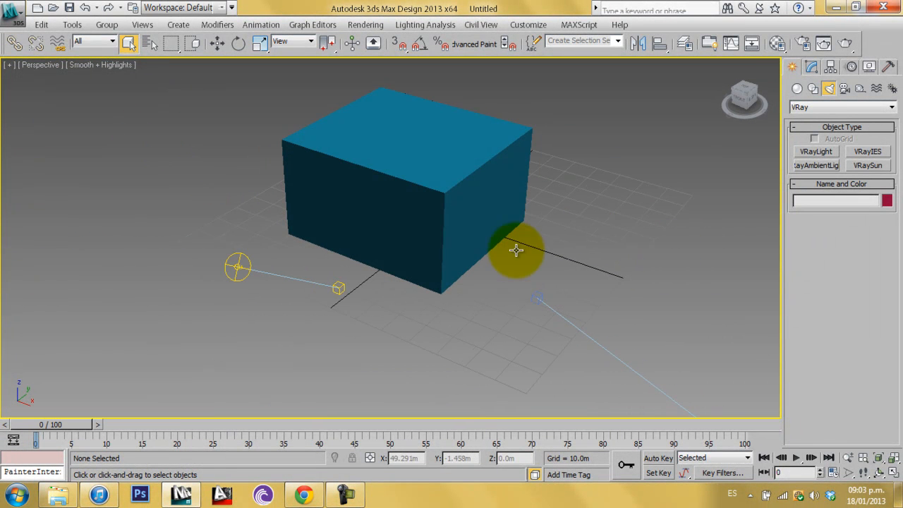
Browse the Perspective viewport's Lighting and Shadows and Viewport Background options without changing them
left_click(99, 65)
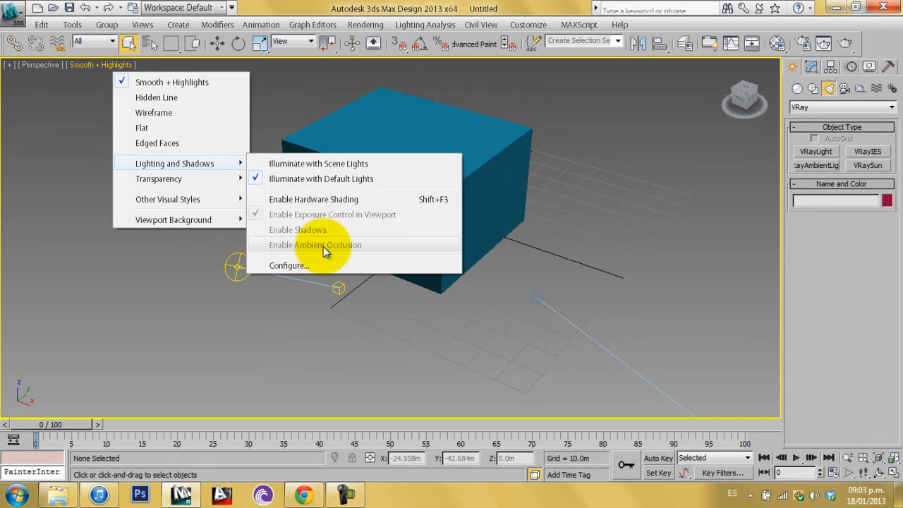
mouse_move(197, 223)
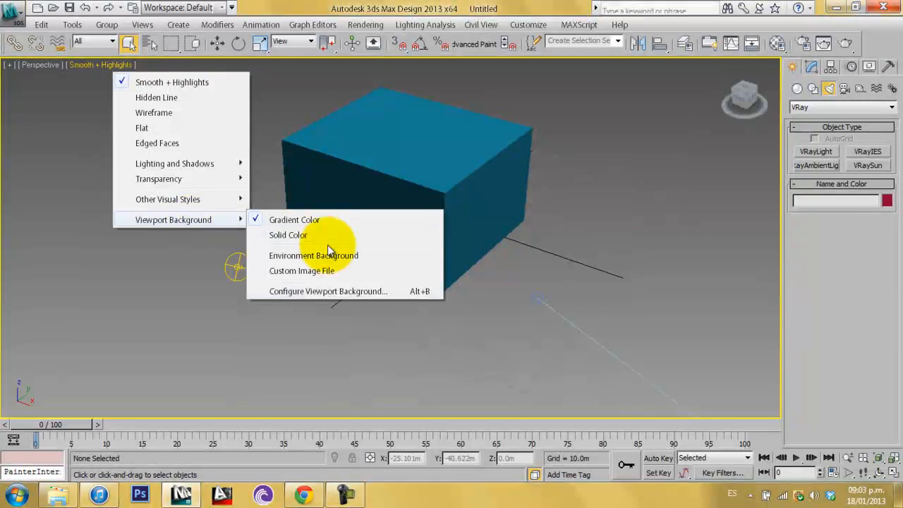
mouse_move(233, 205)
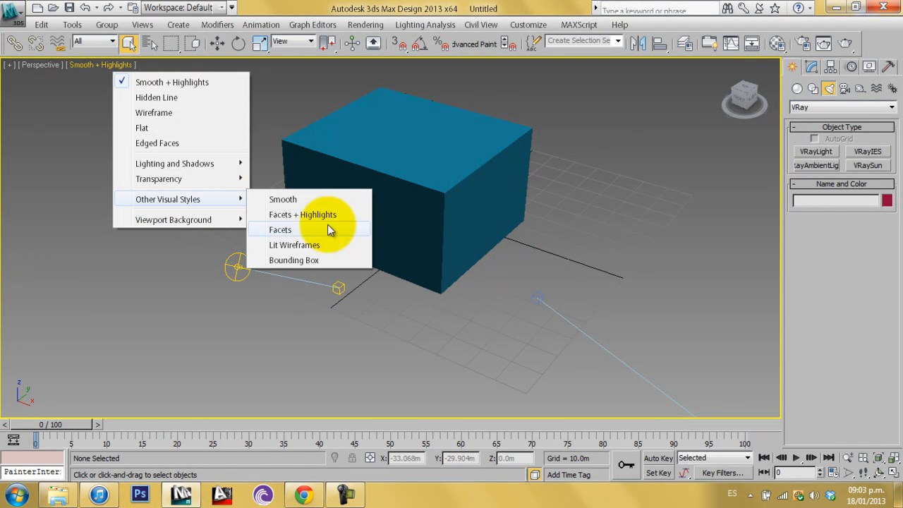
left_click(99, 170)
scroll(283, 220, "down", 8)
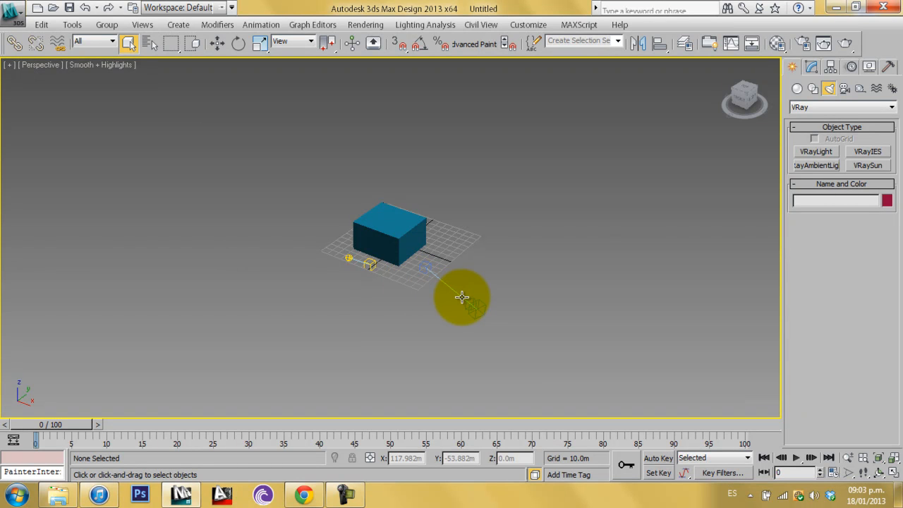
left_click(346, 494)
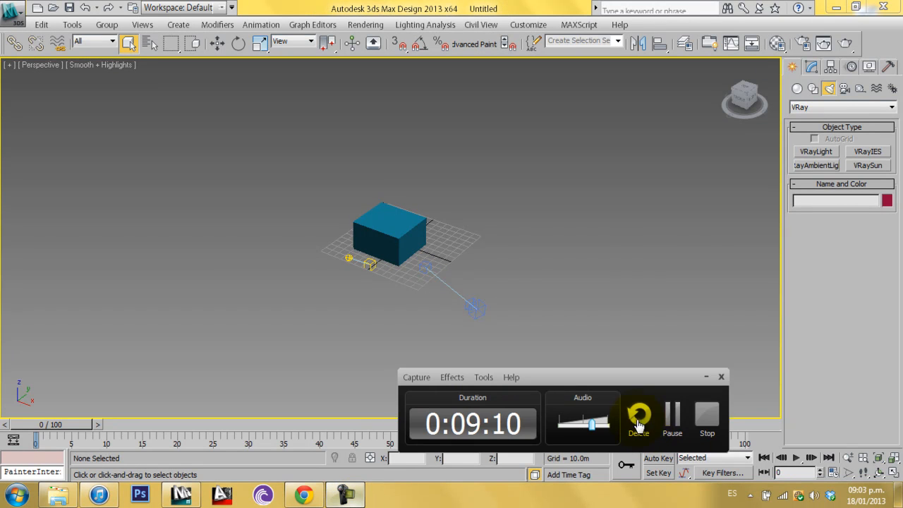